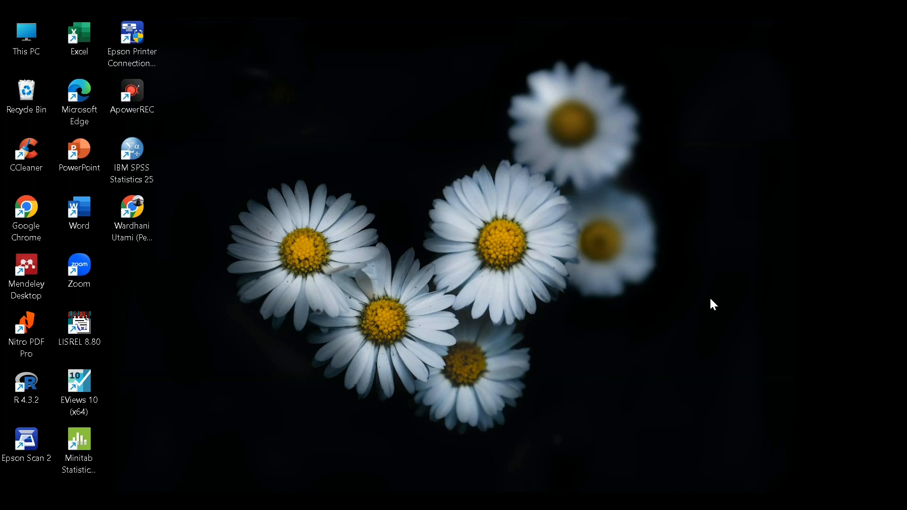
# - Log in to the Sciencestatistics journal with the account password to reach the empty queue
pyautogui.moveTo(179, 499)
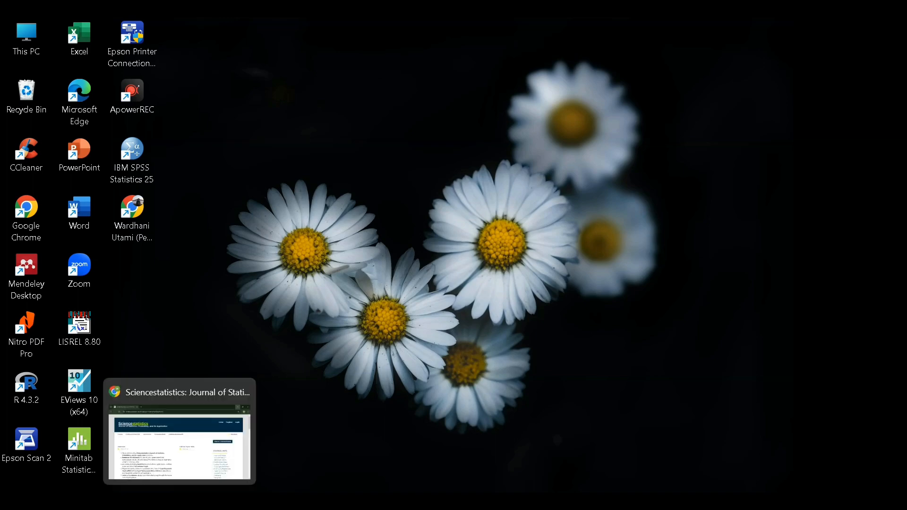
pyautogui.click(201, 462)
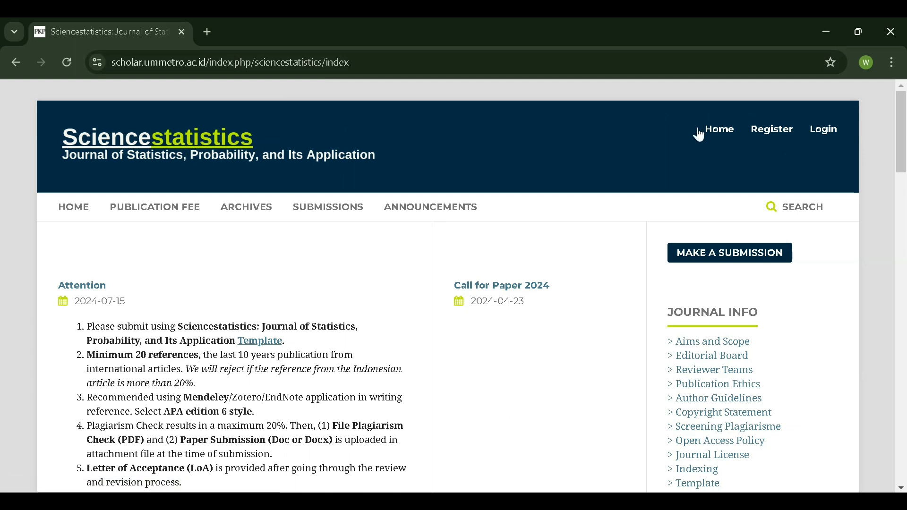
pyautogui.click(834, 134)
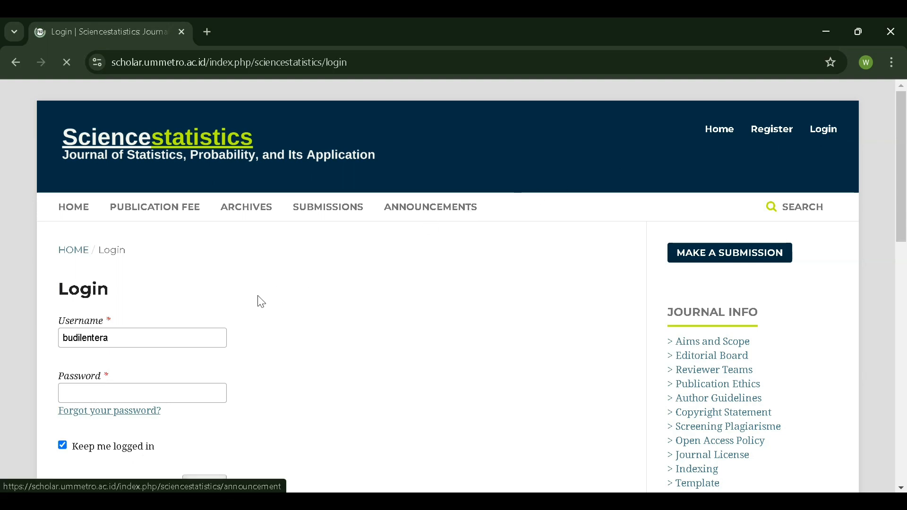
pyautogui.scroll(-3, 236, 298)
pyautogui.press('Tab')
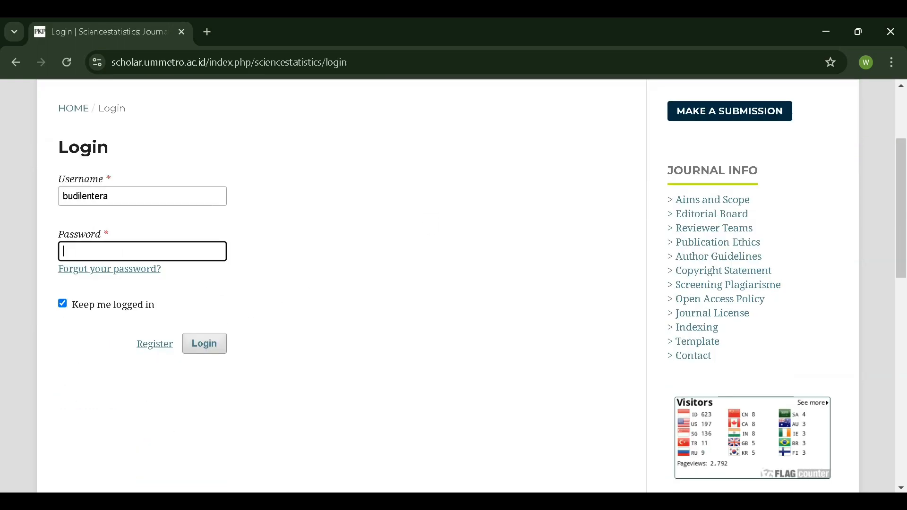
pyautogui.write('******')
pyautogui.click(203, 338)
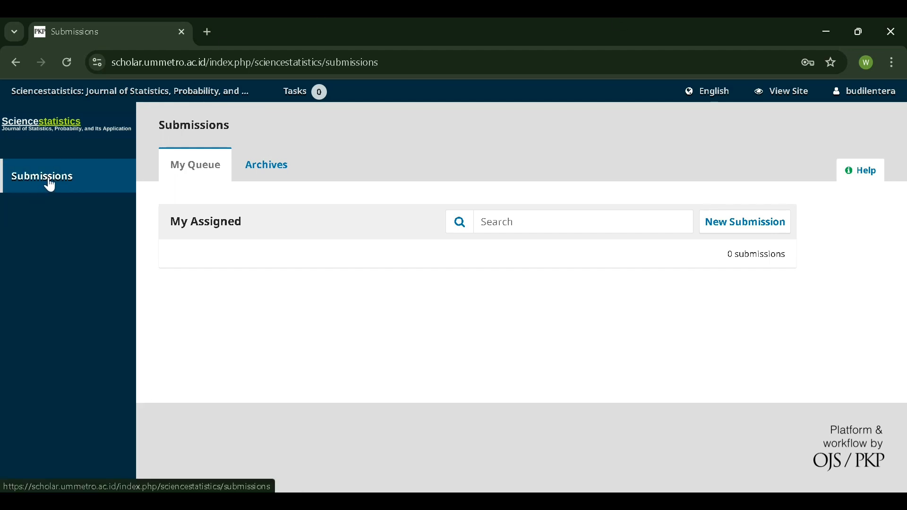
# - Start a new article submission from the Submissions page
pyautogui.click(758, 231)
pyautogui.scroll(-1, 330, 315)
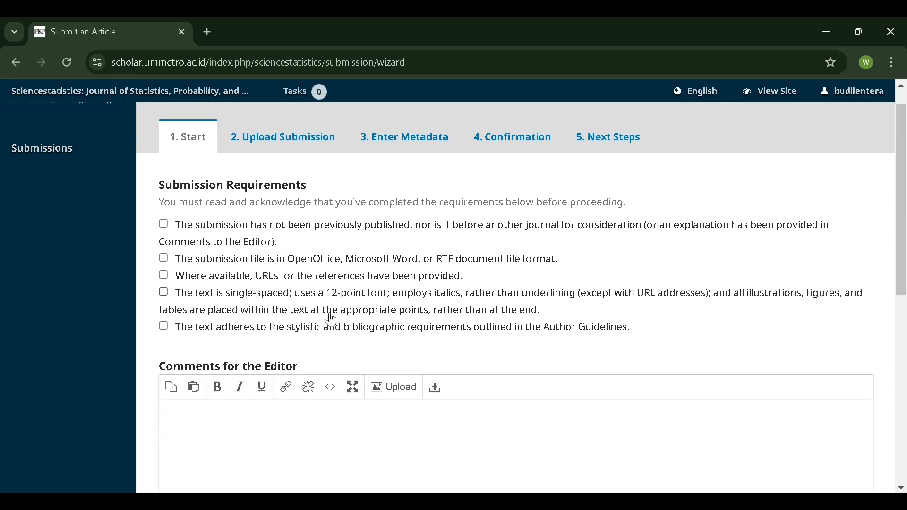
pyautogui.scroll(1, 330, 315)
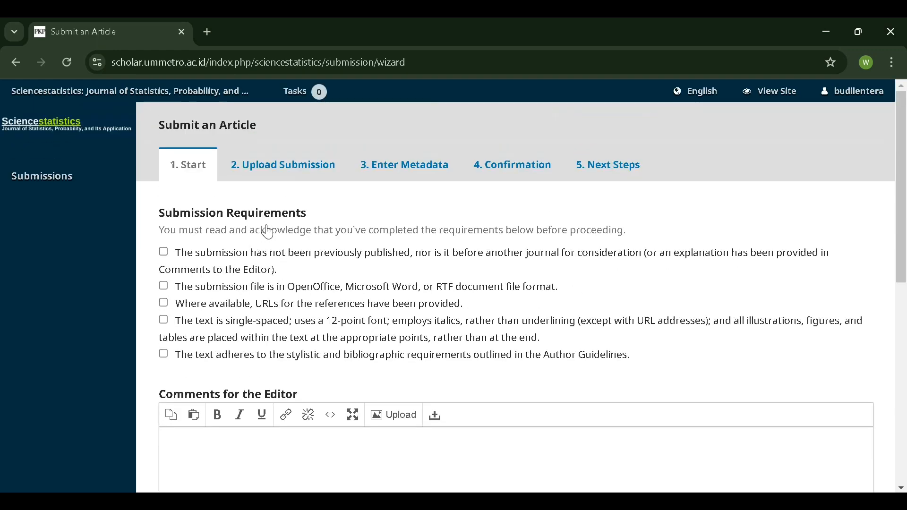
pyautogui.scroll(-1, 302, 218)
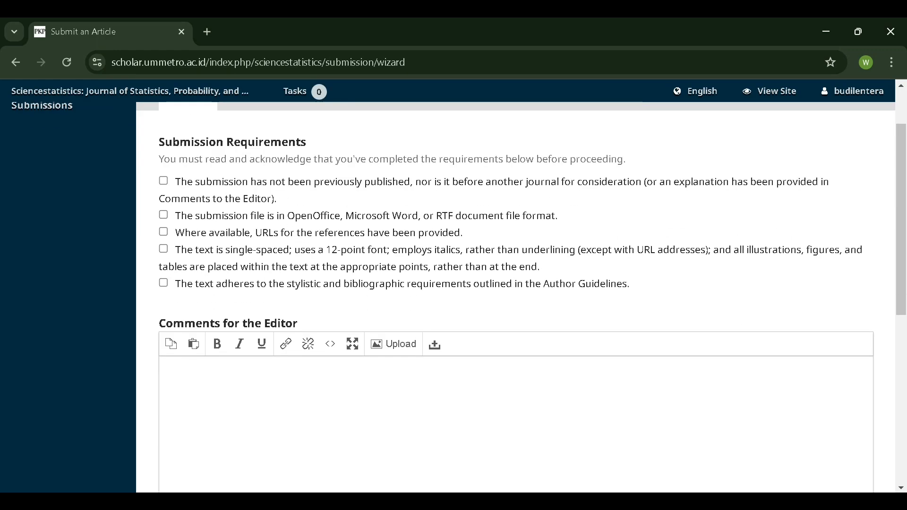
# - Tick all five requirements: unpublished, accepted file format, reference URLs, formatting, Author Guidelines
pyautogui.click(164, 182)
pyautogui.click(163, 215)
pyautogui.click(163, 232)
pyautogui.click(163, 250)
pyautogui.click(164, 283)
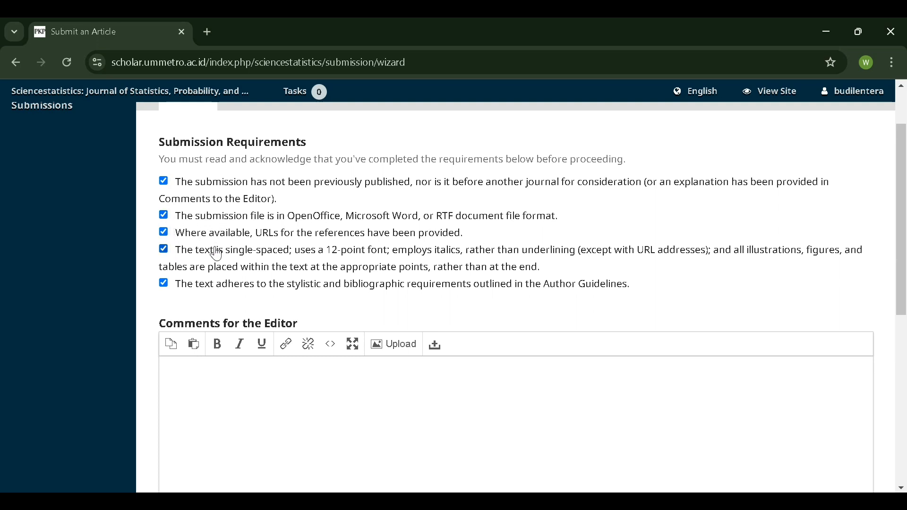
pyautogui.scroll(-2, 297, 217)
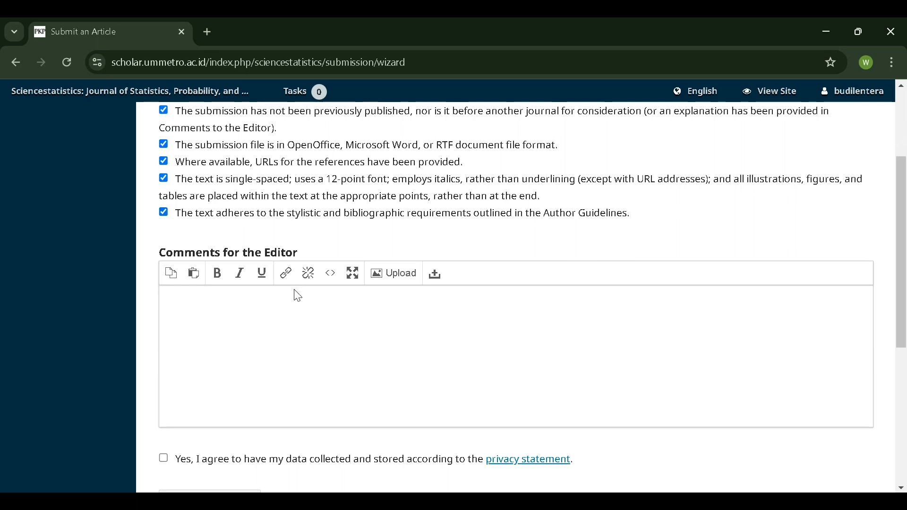
pyautogui.scroll(-1, 298, 296)
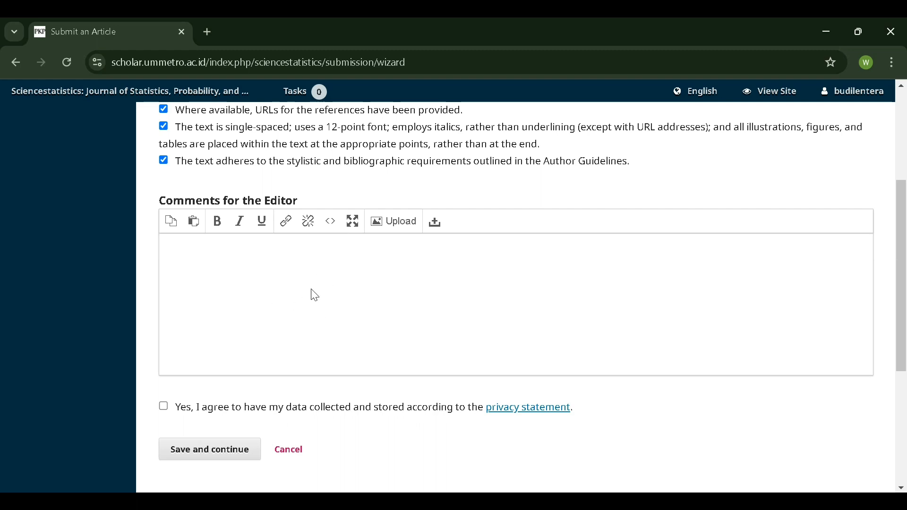
# - Consent to personal data collection under the privacy statement
pyautogui.scroll(-2, 306, 279)
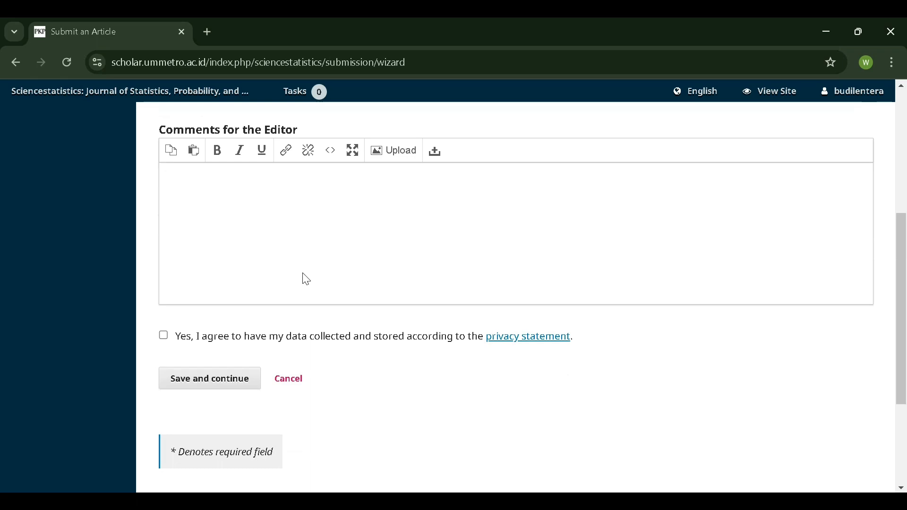
pyautogui.scroll(5, 306, 279)
pyautogui.scroll(-3, 305, 280)
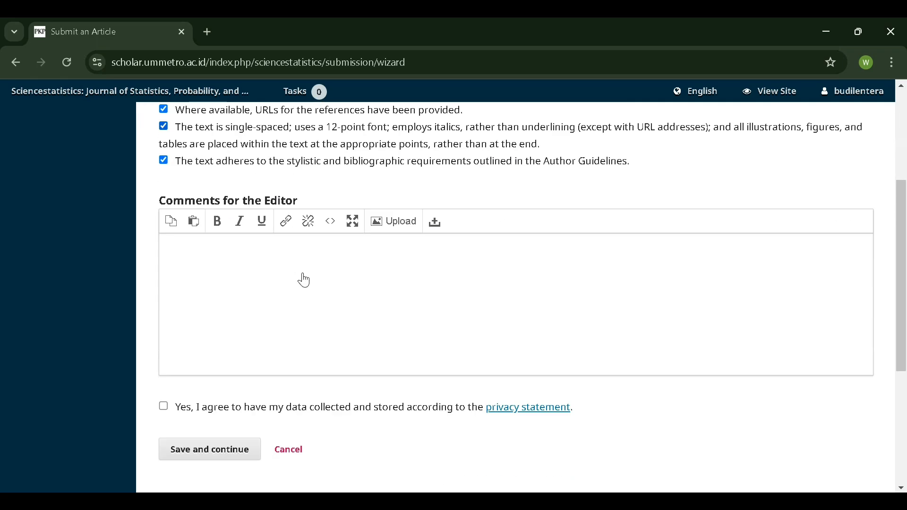
pyautogui.scroll(-2, 305, 280)
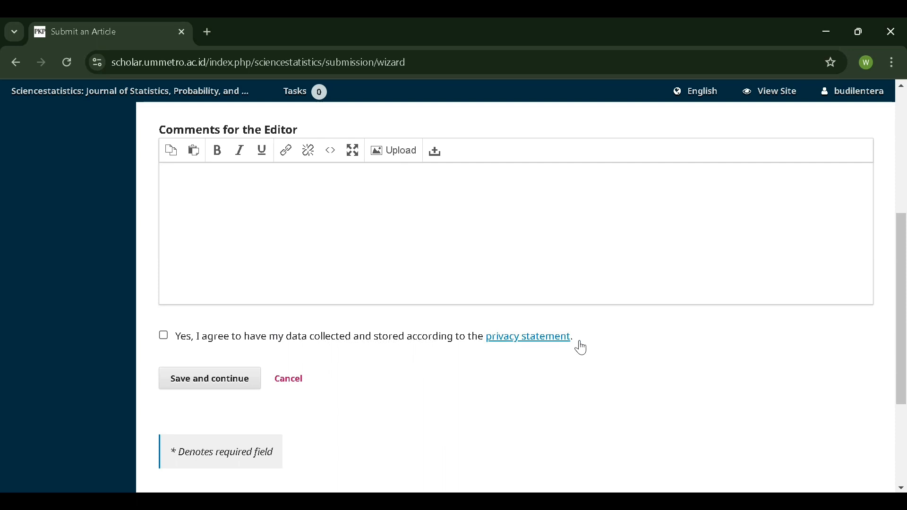
pyautogui.click(165, 337)
# - Save the start step and continue to file upload
pyautogui.scroll(3, 342, 271)
pyautogui.scroll(-4, 334, 269)
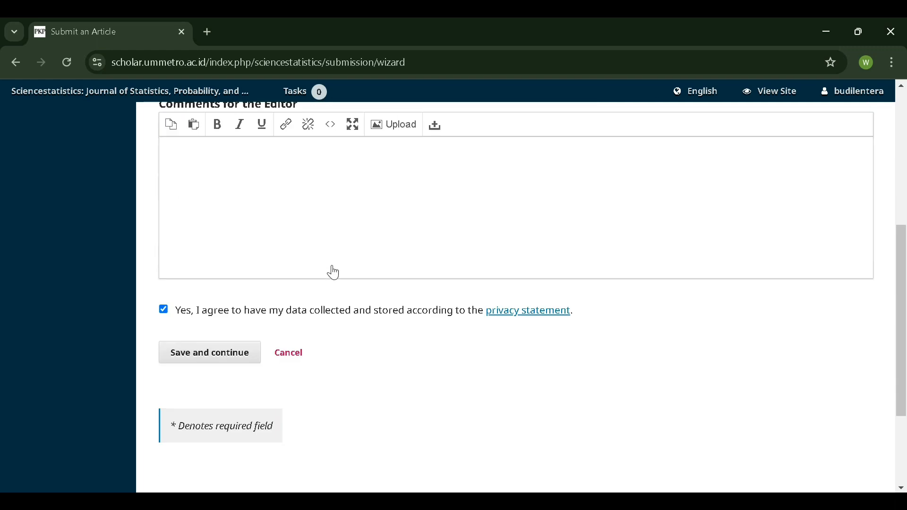
pyautogui.scroll(-1, 334, 273)
pyautogui.click(194, 310)
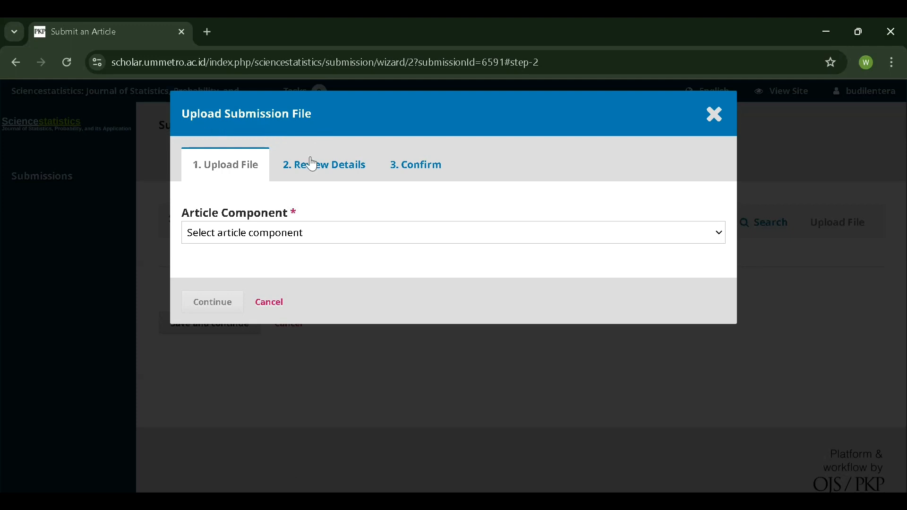
# - Upload Paper.docx as the Article Text component and continue to its review details
pyautogui.click(294, 235)
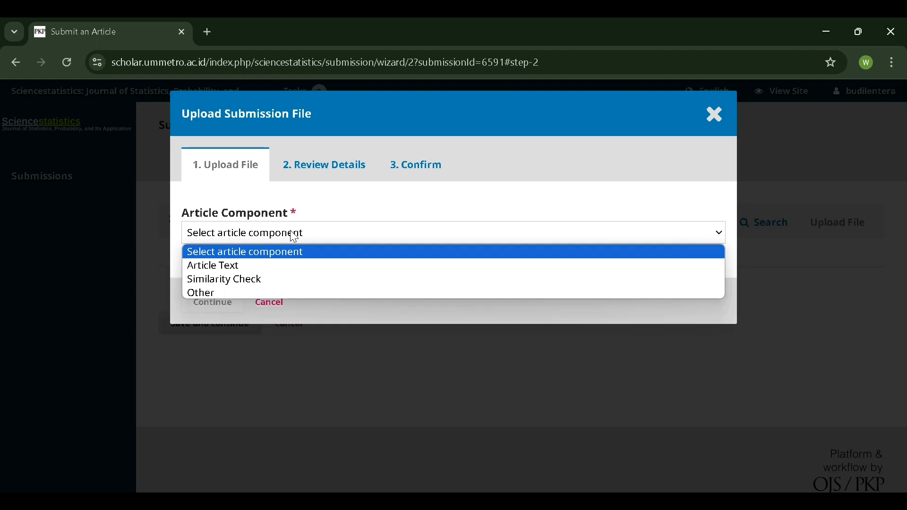
pyautogui.click(280, 268)
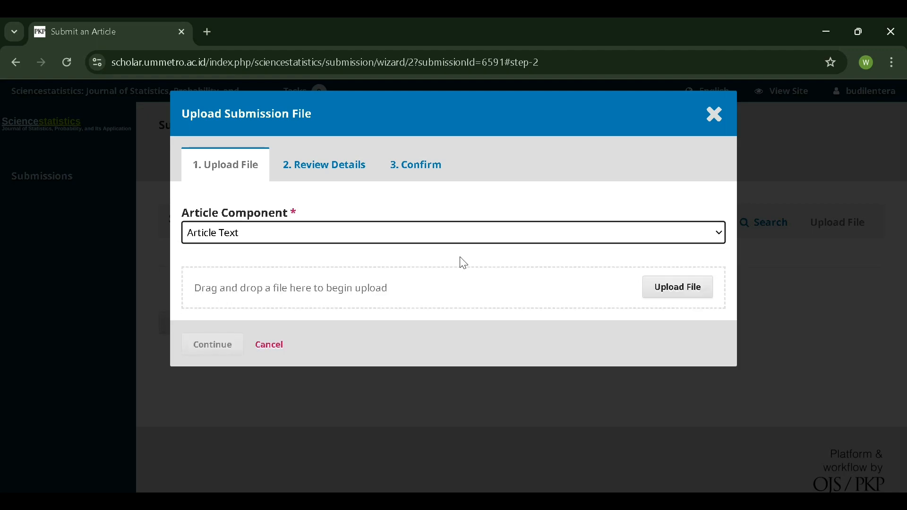
pyautogui.click(515, 224)
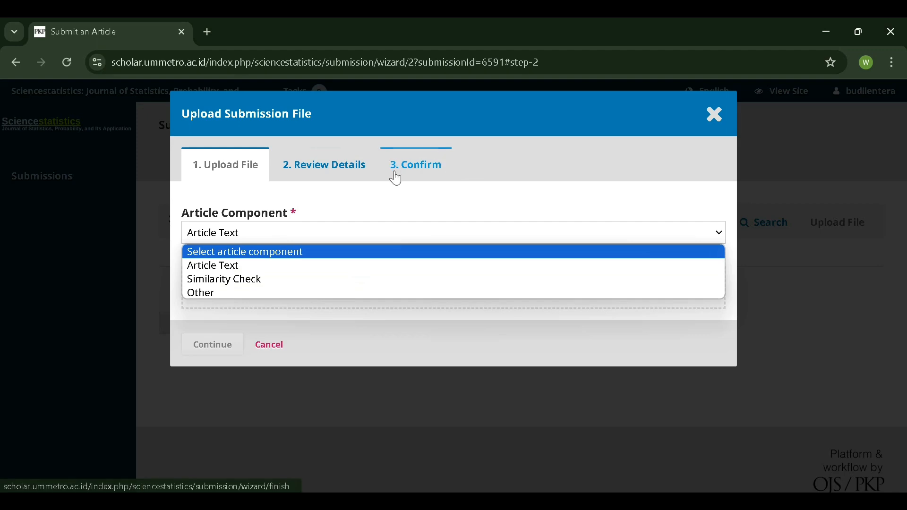
pyautogui.click(216, 269)
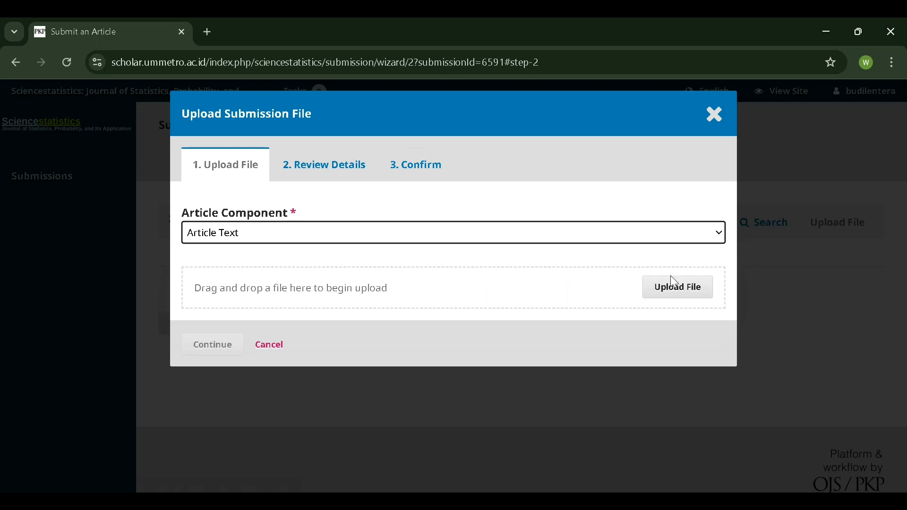
pyautogui.click(675, 290)
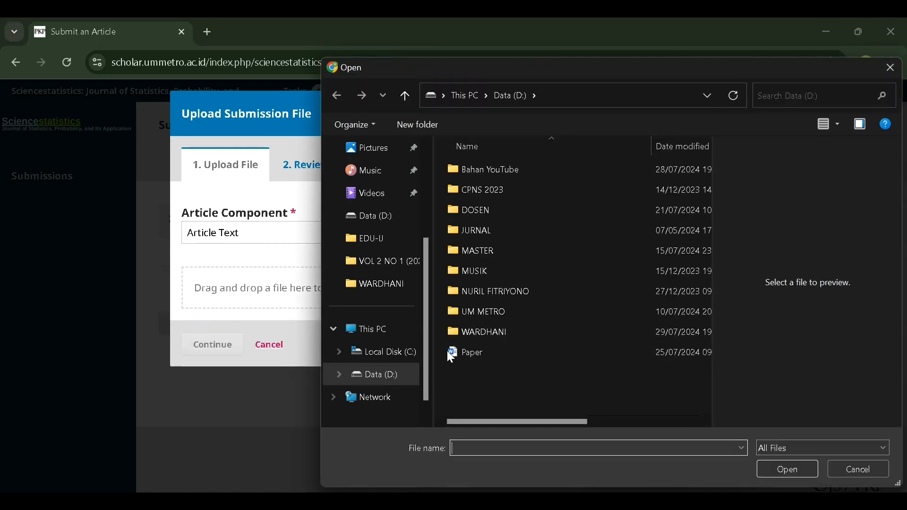
pyautogui.doubleClick(496, 352)
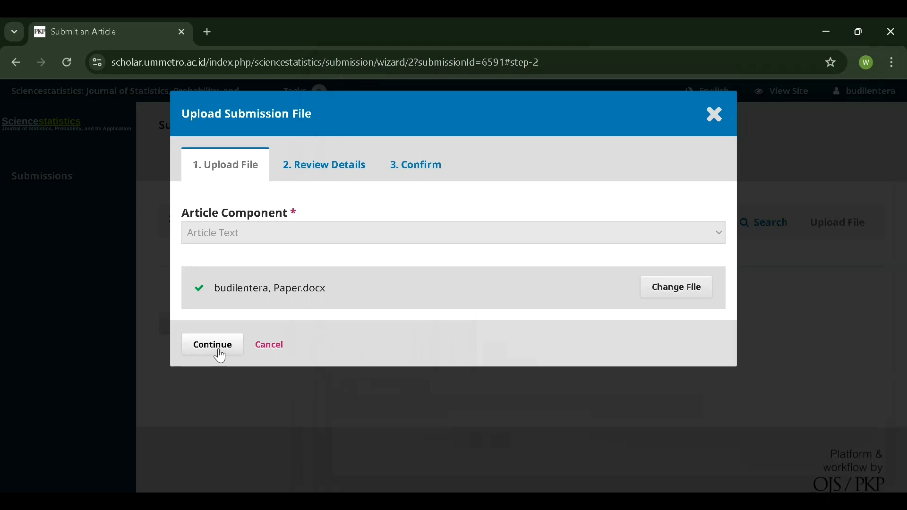
pyautogui.click(212, 345)
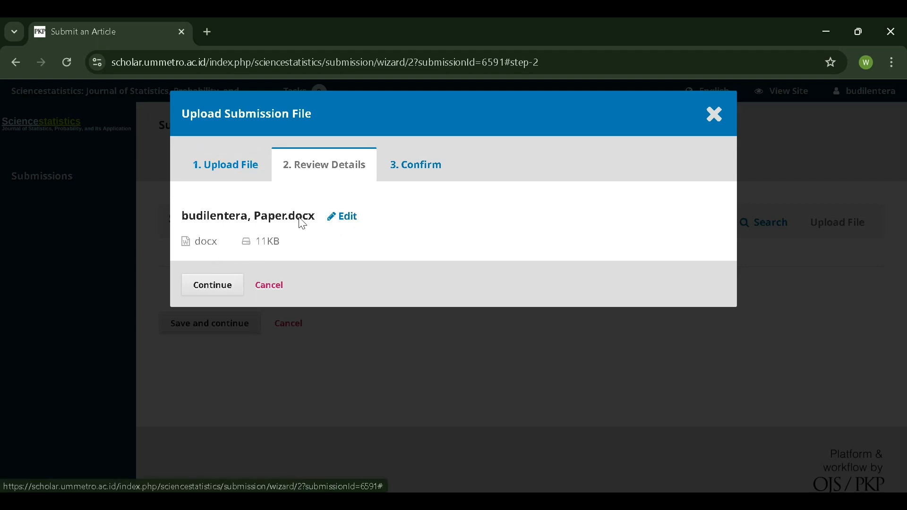
# - Rename the uploaded file to 'paper-' plus the author's name and confirm the details
pyautogui.click(345, 218)
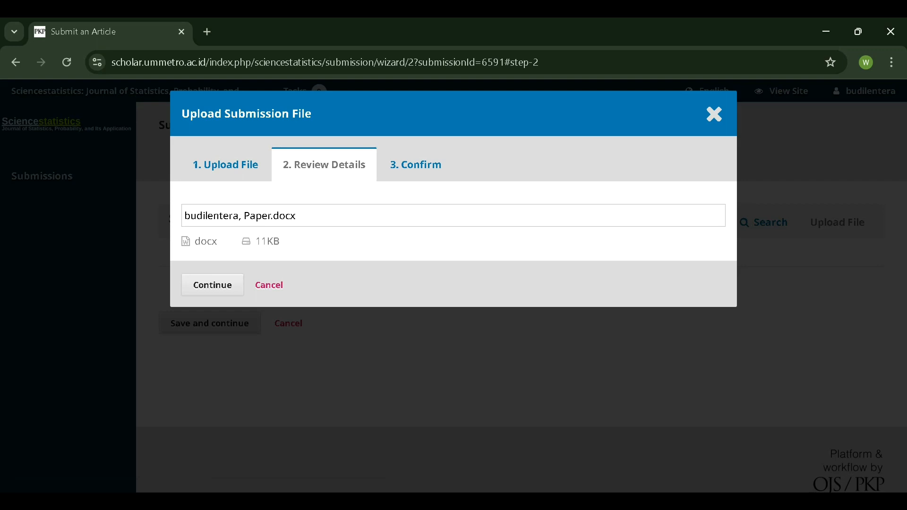
pyautogui.moveTo(270, 216); pyautogui.dragTo(184, 213)
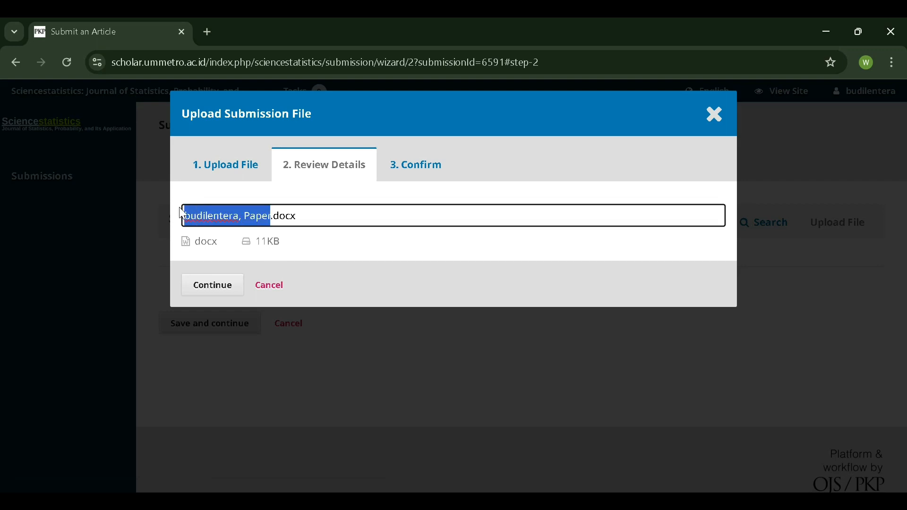
pyautogui.press('BackSpace')
pyautogui.write('paper')
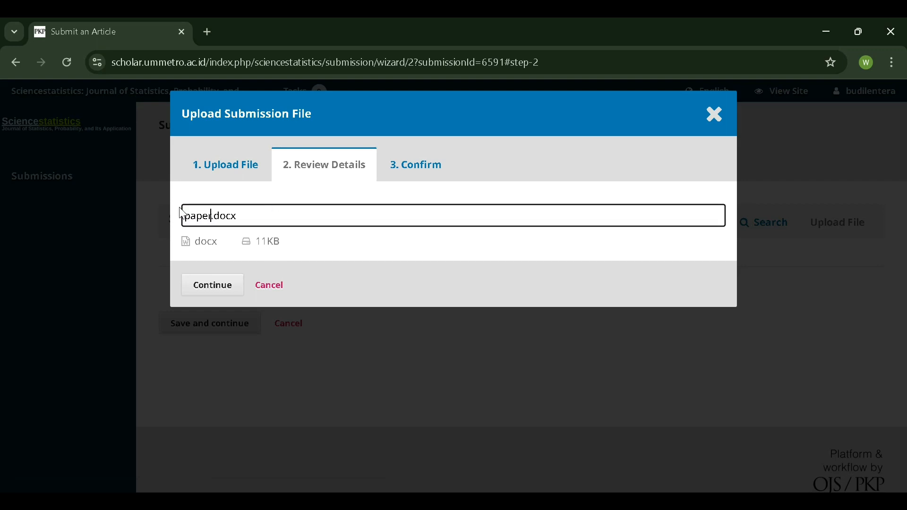
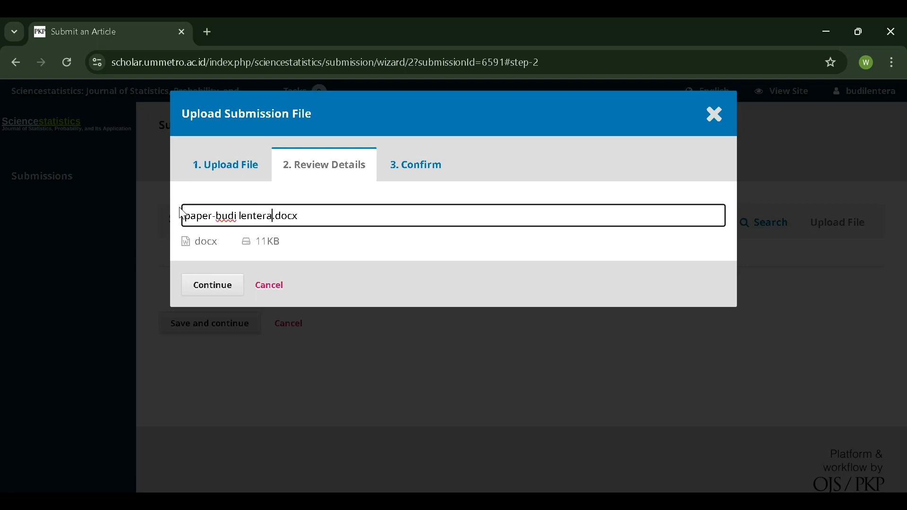
pyautogui.click(227, 288)
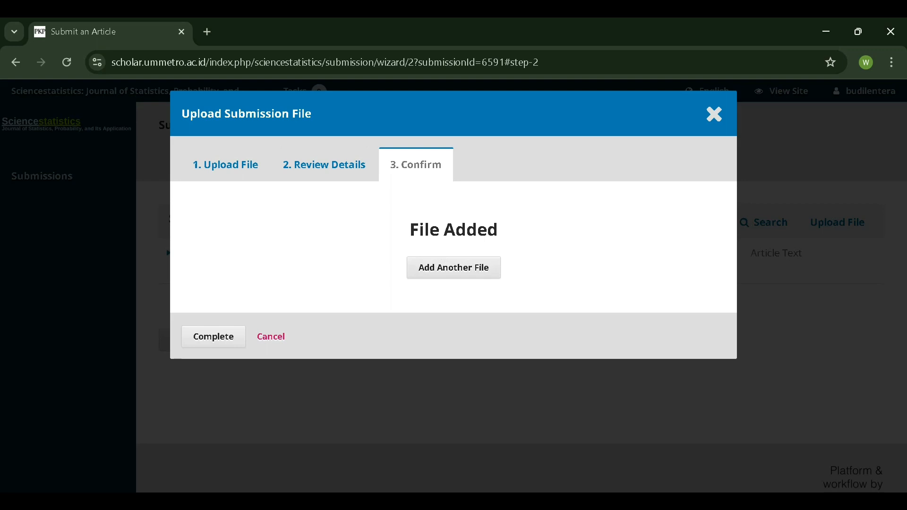
# - Complete the upload, check the Article Text file row, and save the upload step
pyautogui.click(210, 338)
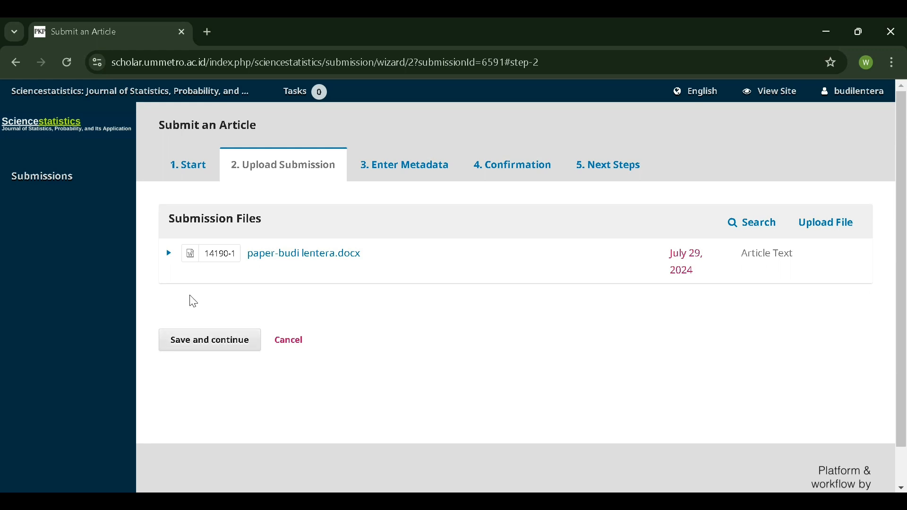
pyautogui.click(169, 256)
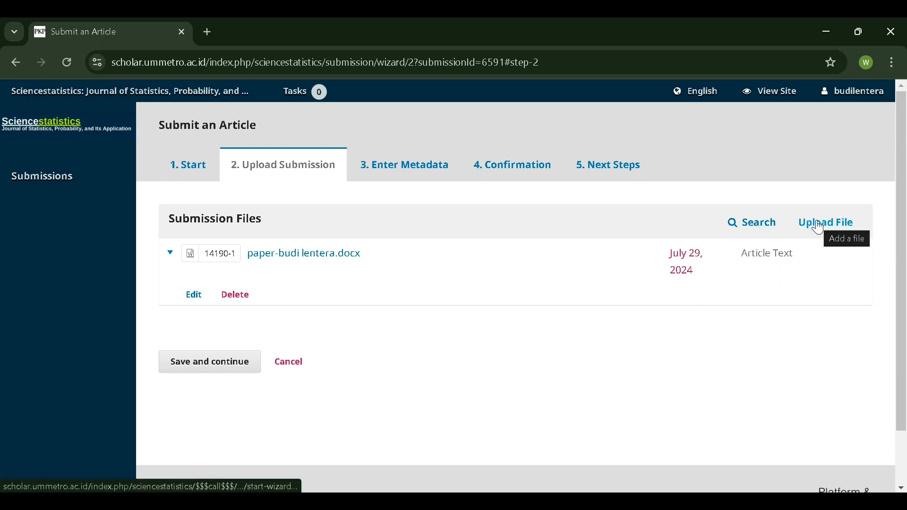
pyautogui.click(169, 257)
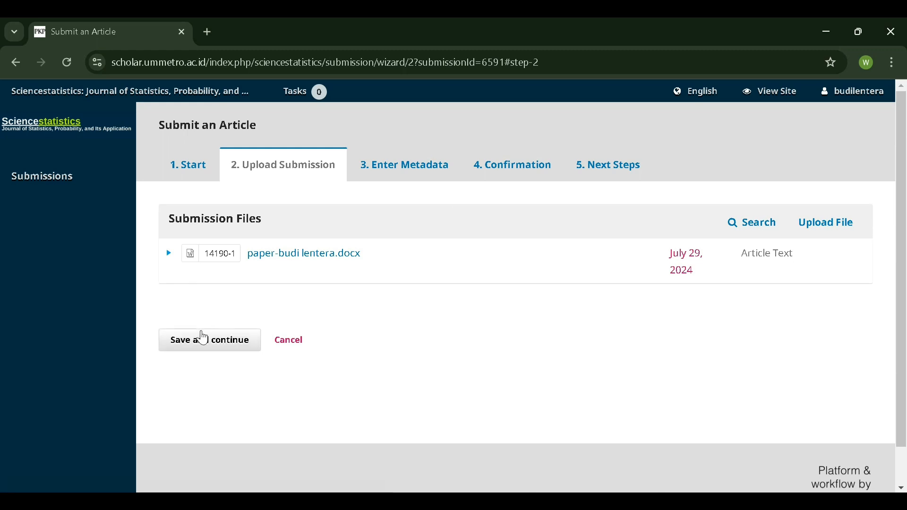
pyautogui.click(203, 338)
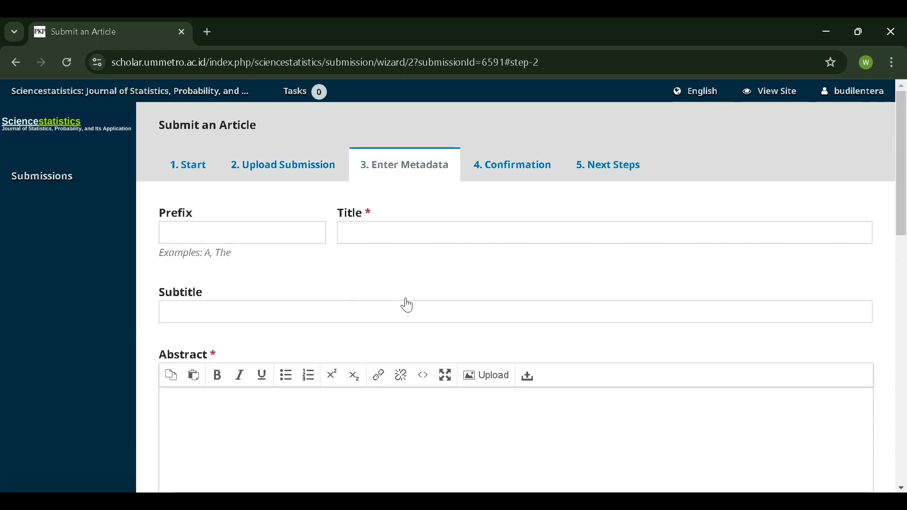
# - Look over the empty metadata form, then bring up File Explorer to locate the paper
pyautogui.scroll(-2, 407, 305)
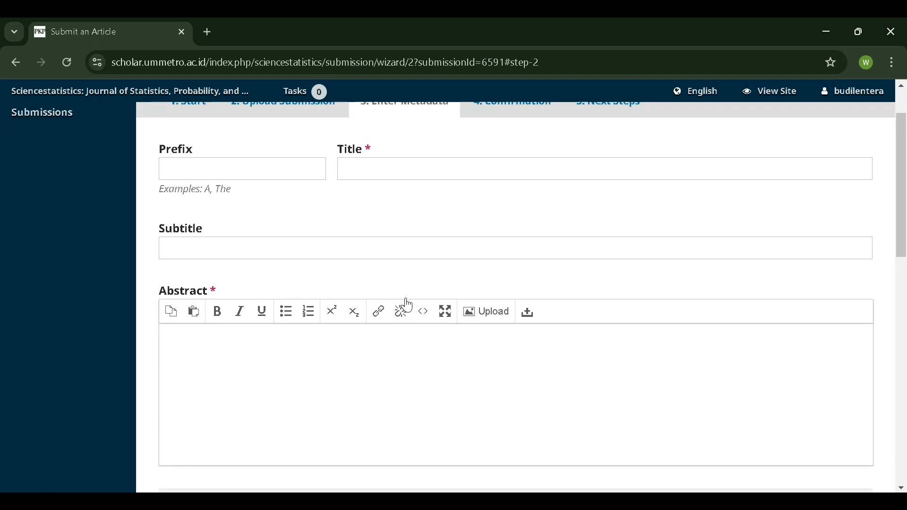
pyautogui.scroll(1, 407, 305)
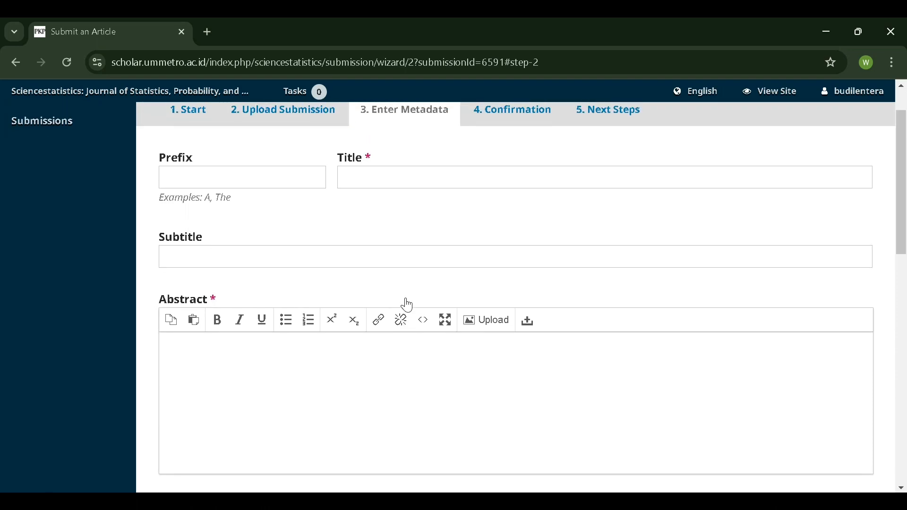
pyautogui.scroll(-5, 407, 305)
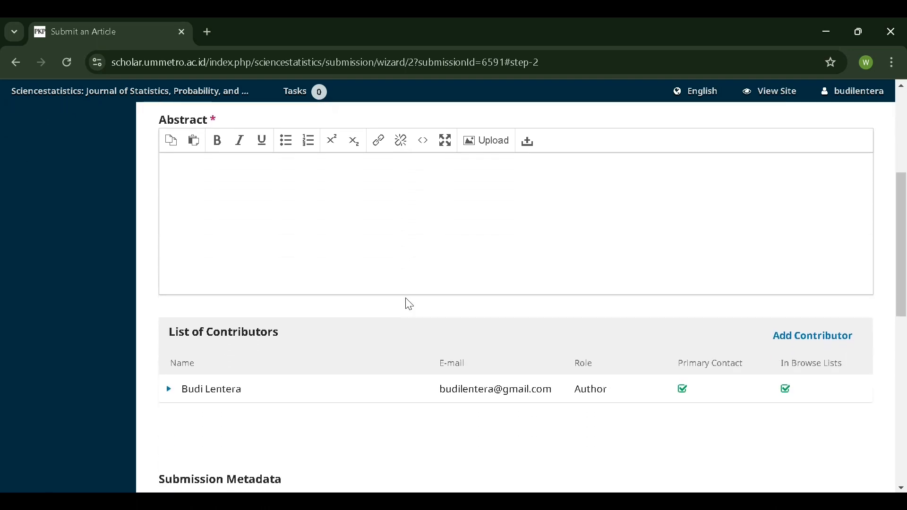
pyautogui.scroll(-6, 409, 305)
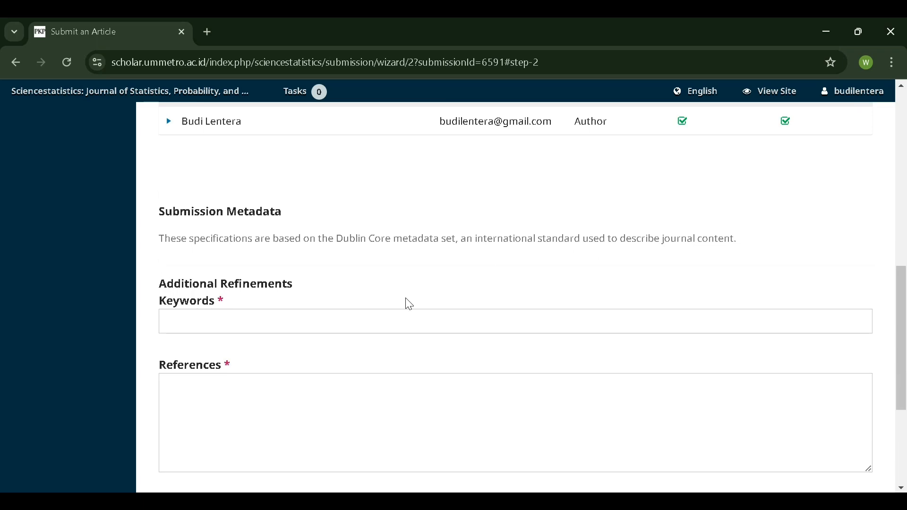
pyautogui.scroll(10, 409, 305)
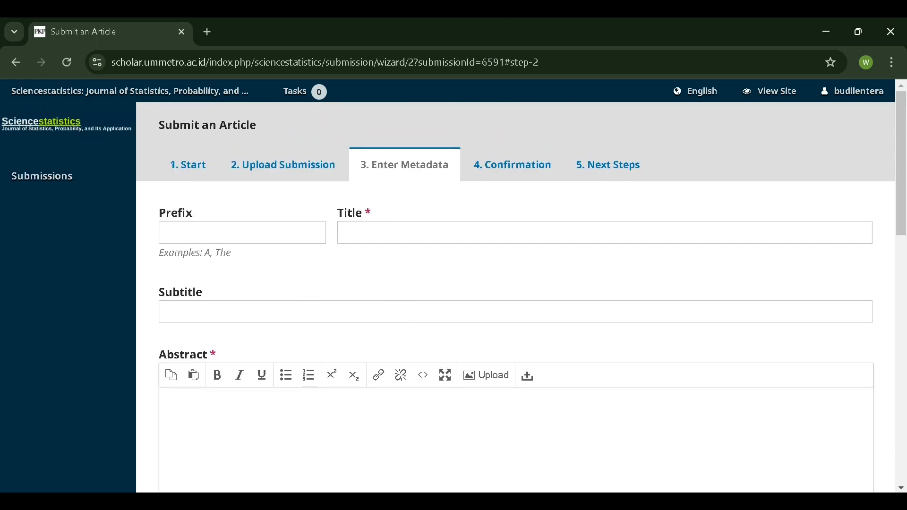
pyautogui.click(105, 502)
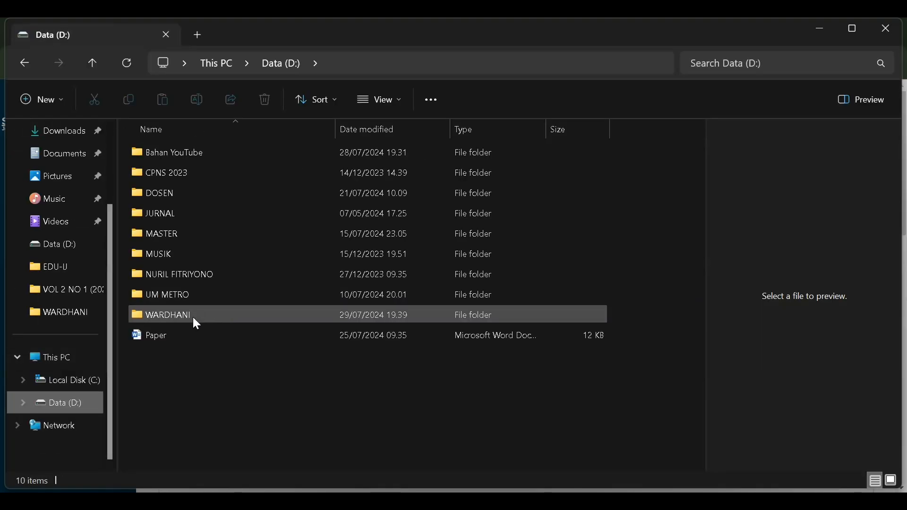
# - Open the author's folder on the Data (D:) drive and select the Paper document
pyautogui.click(195, 320)
pyautogui.doubleClick(196, 320)
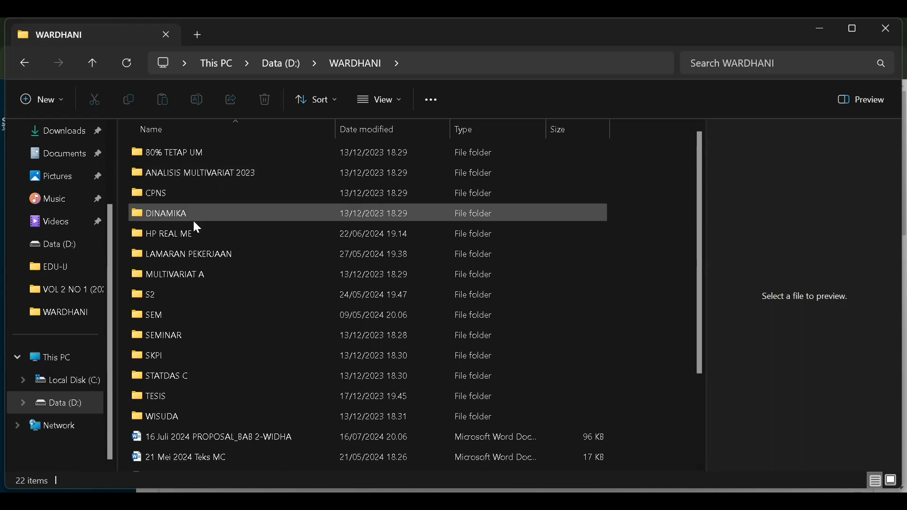
pyautogui.scroll(-1, 178, 293)
pyautogui.scroll(1, 178, 293)
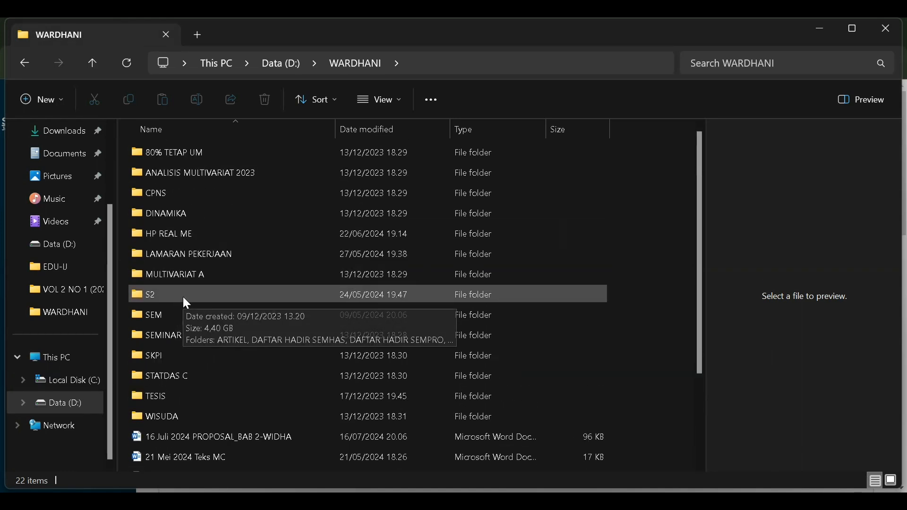
pyautogui.scroll(-2, 183, 297)
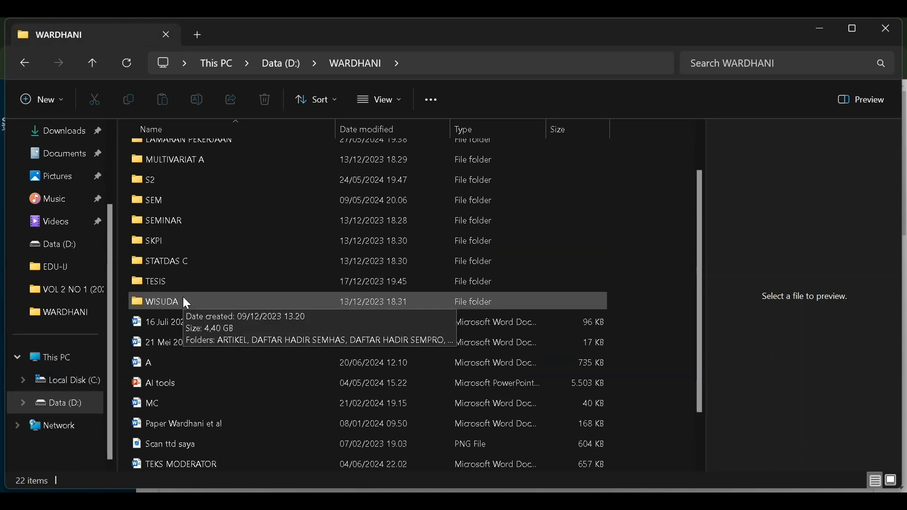
pyautogui.click(157, 428)
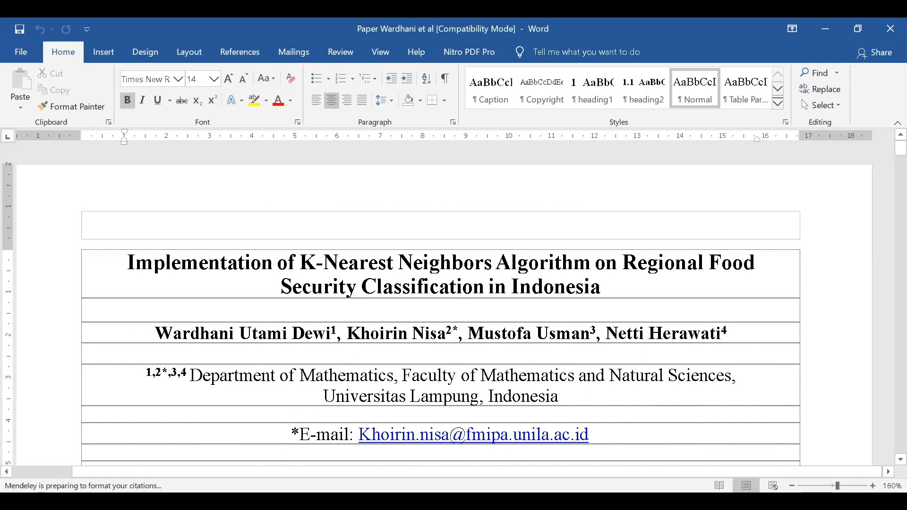
# - Paste the title 'Implementation of K-Nearest Neighbors Algorithm…Food Security Classification in Indonesia' from Word into Title
pyautogui.moveTo(118, 251); pyautogui.dragTo(609, 287)
pyautogui.rightClick(554, 270)
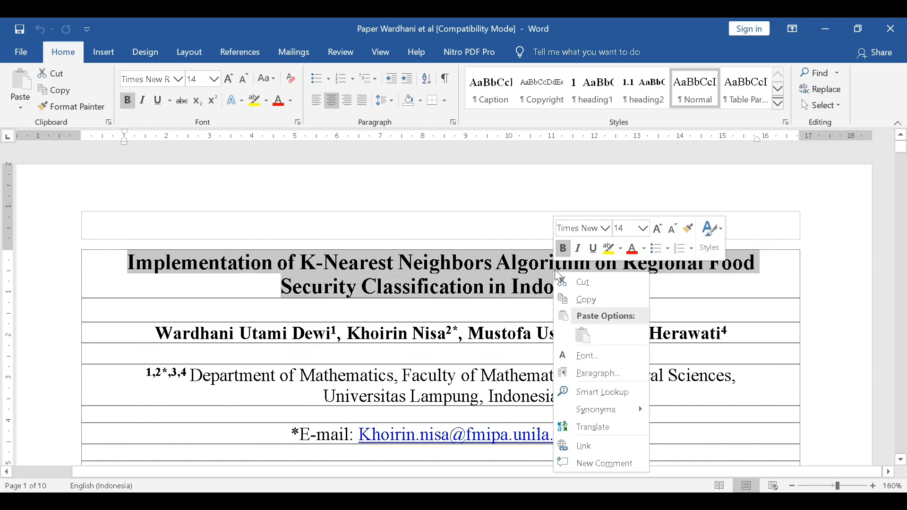
pyautogui.click(572, 299)
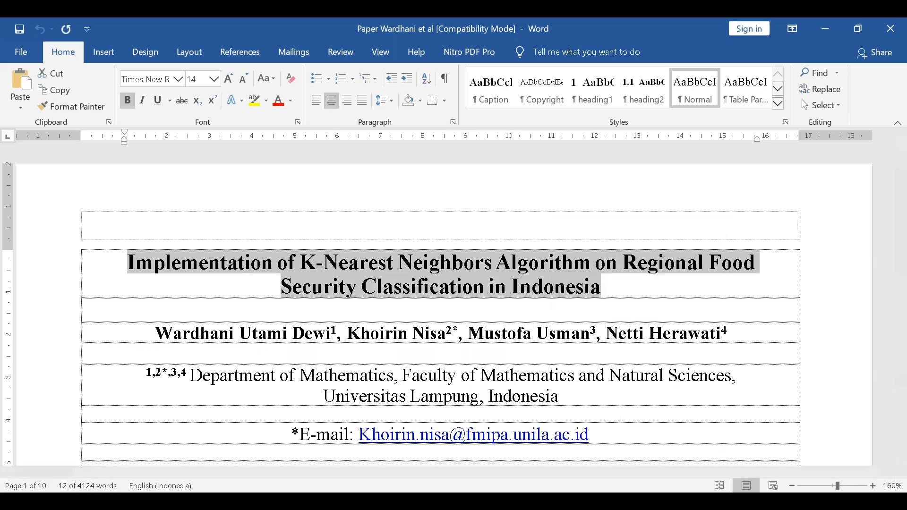
pyautogui.hotkey('alt', 'Tab')
pyautogui.click(508, 232)
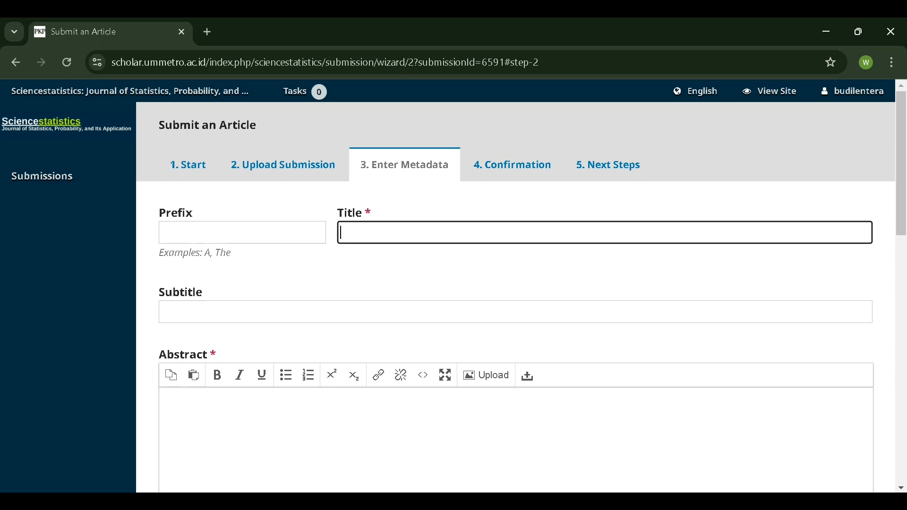
pyautogui.hotkey('ctrl', 'v')
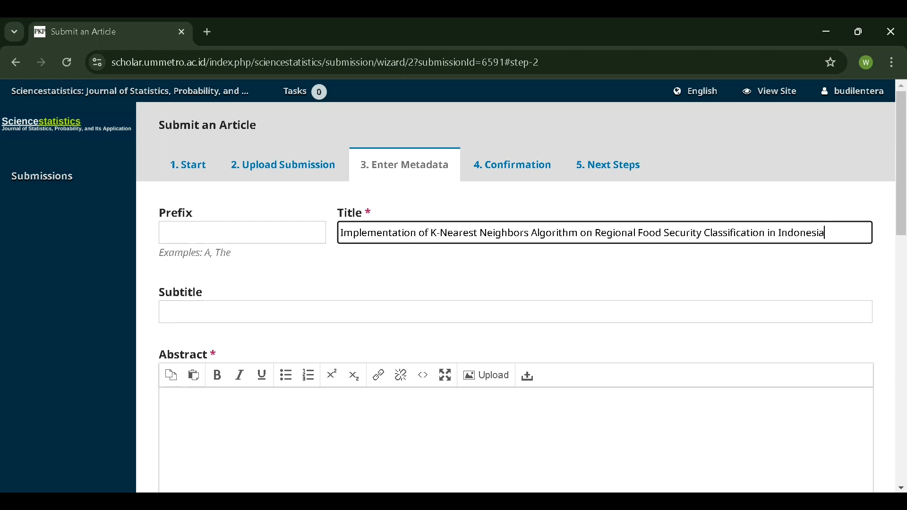
pyautogui.click(249, 234)
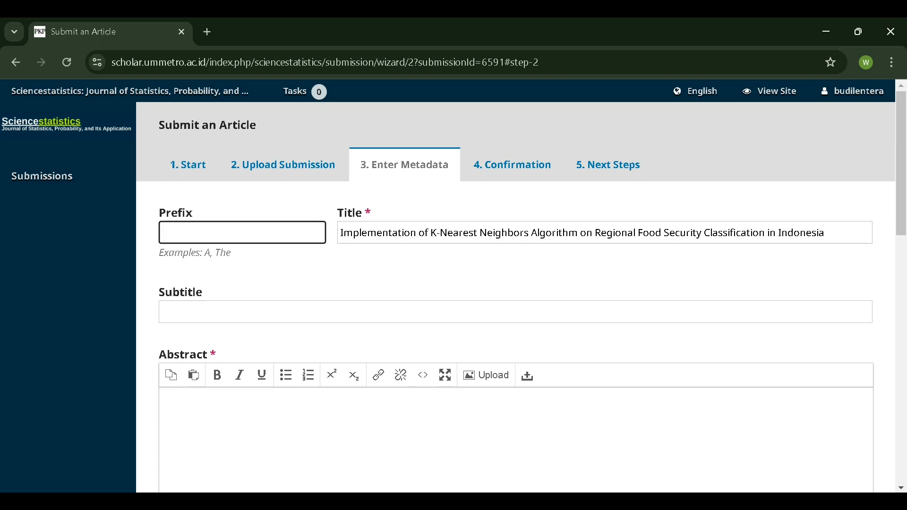
pyautogui.moveTo(341, 233); pyautogui.dragTo(887, 247)
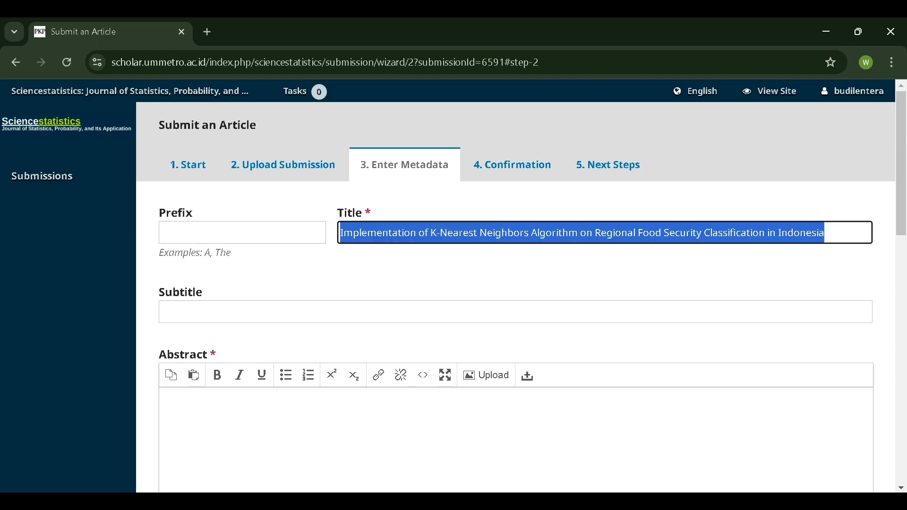
pyautogui.click(872, 234)
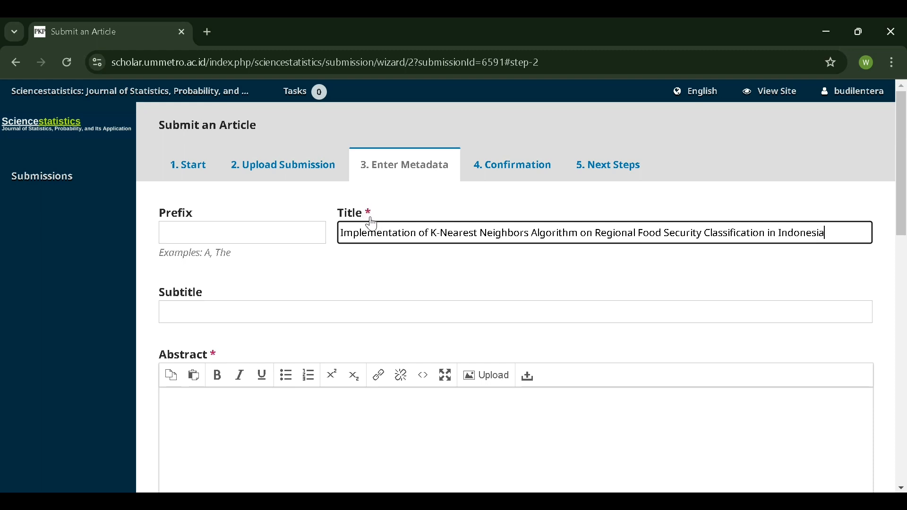
# - Copy both abstract paragraphs from the Word paper into the OJS Abstract editor
pyautogui.scroll(-3, 413, 265)
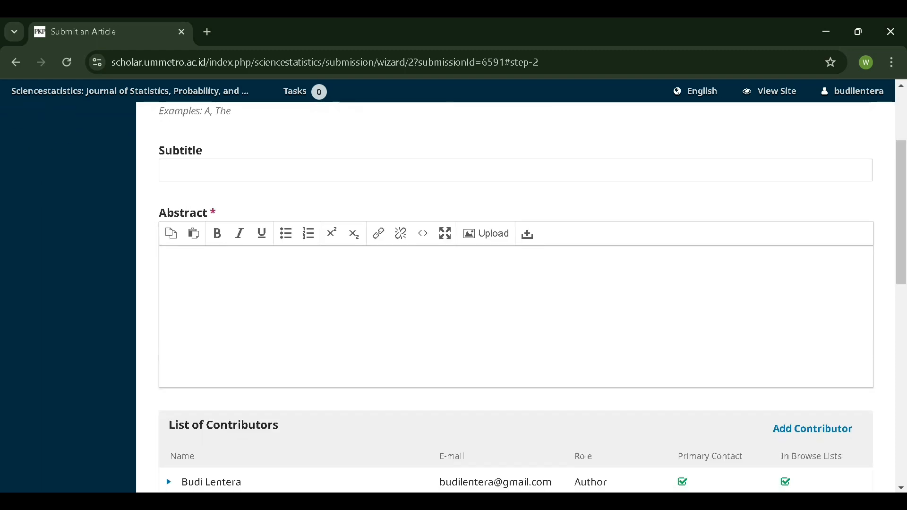
pyautogui.scroll(2, 254, 253)
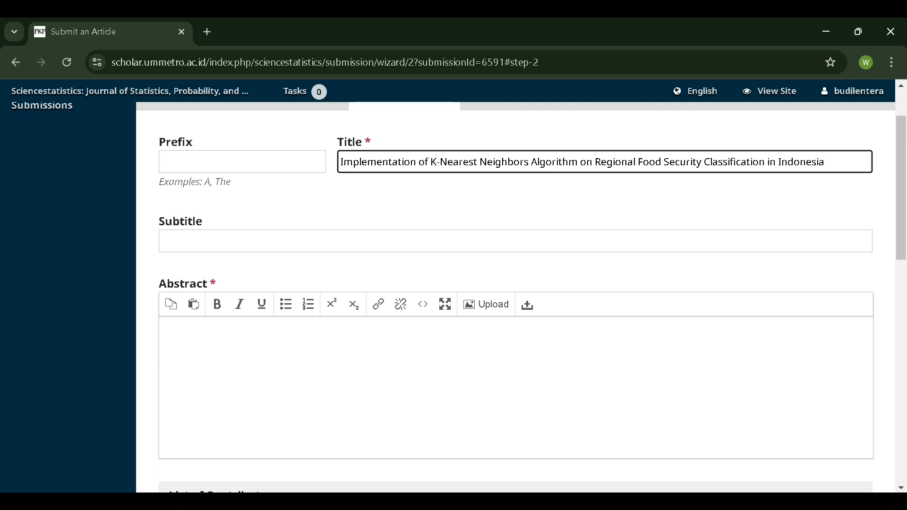
pyautogui.scroll(-1, 437, 198)
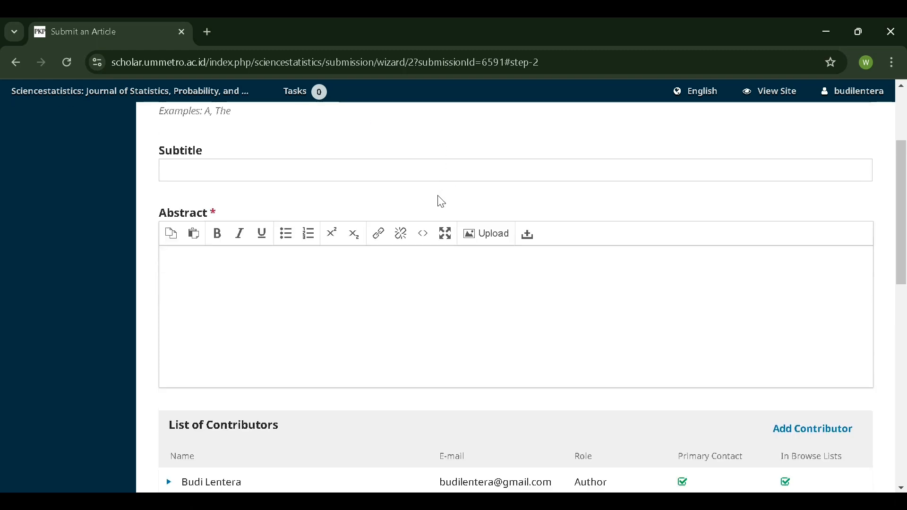
pyautogui.click(318, 290)
pyautogui.hotkey('alt', 'Tab')
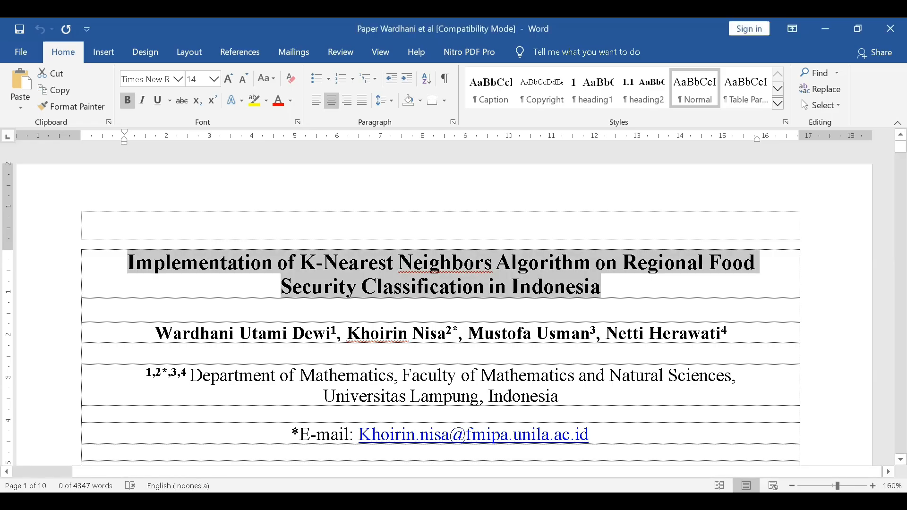
pyautogui.scroll(-7, 330, 325)
pyautogui.scroll(2, 246, 264)
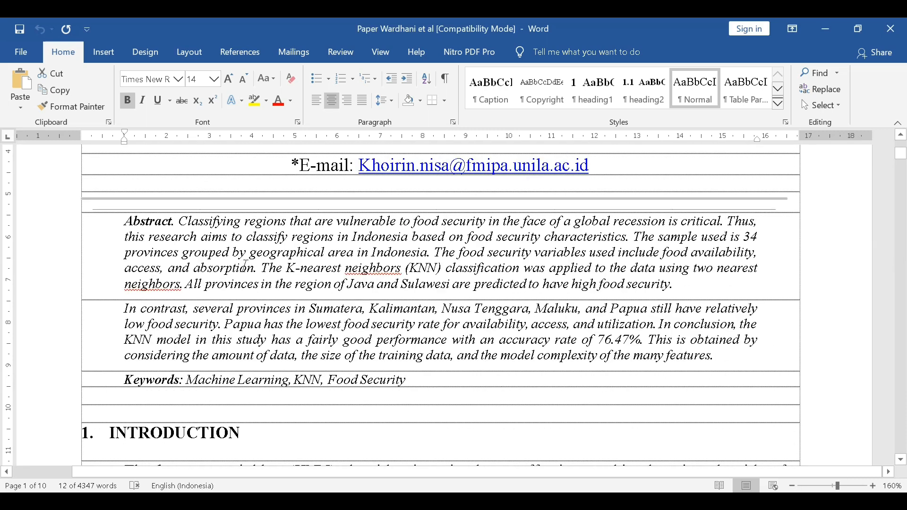
pyautogui.moveTo(179, 223); pyautogui.dragTo(716, 360)
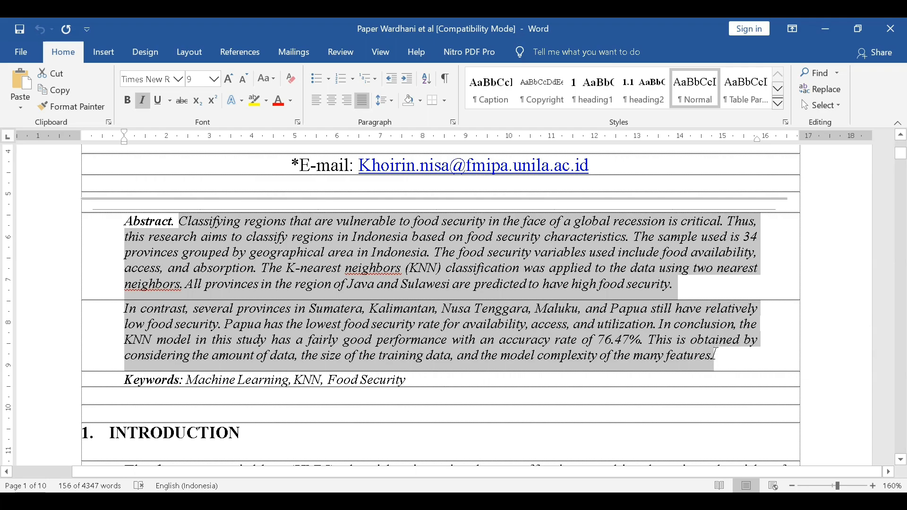
pyautogui.hotkey('alt', 'Tab')
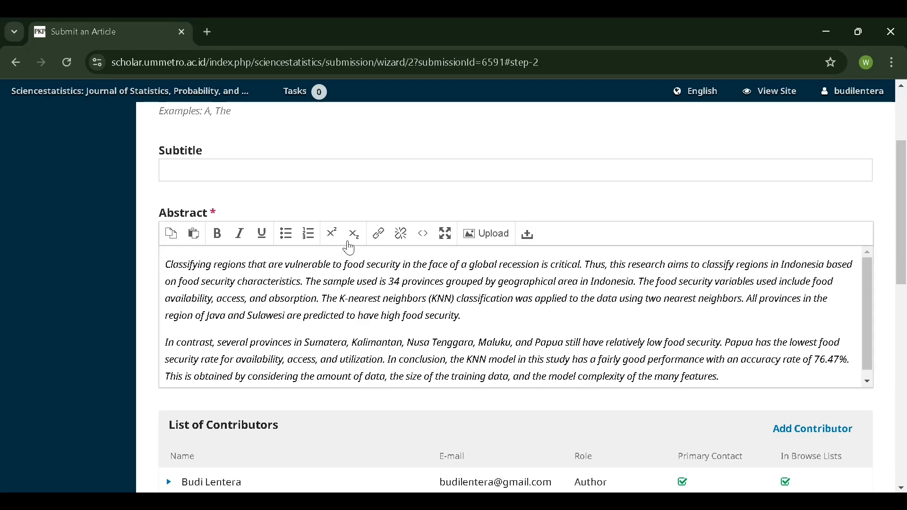
# - Merge the abstract into one paragraph, remove its italics, and recheck the Abstract heading in Word
pyautogui.click(462, 316)
pyautogui.press('Delete')
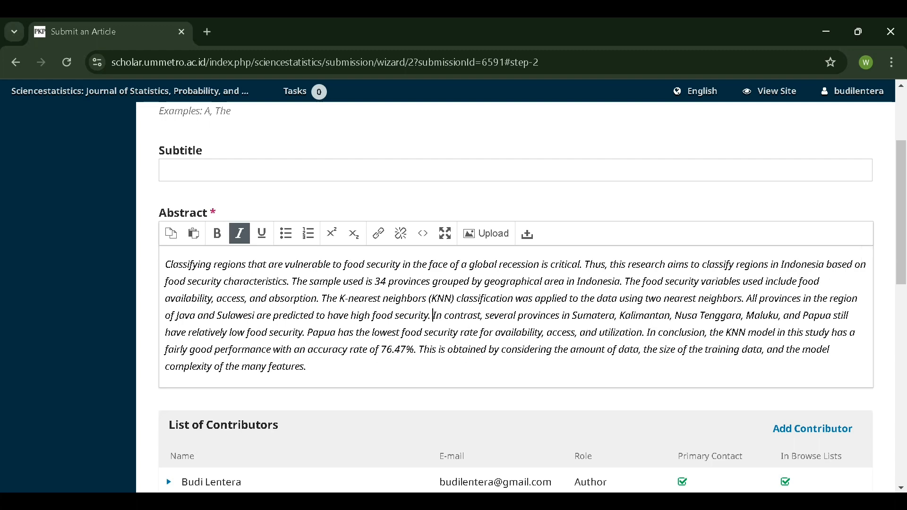
pyautogui.moveTo(310, 367); pyautogui.dragTo(156, 273)
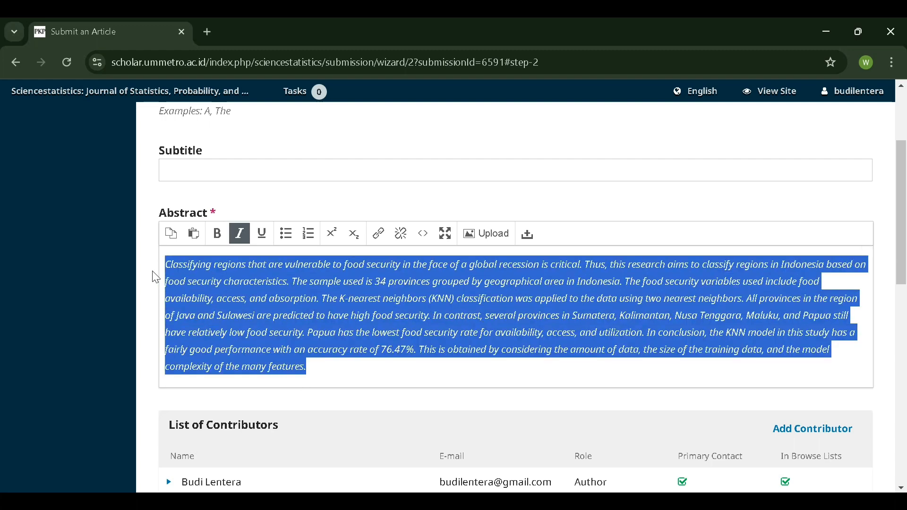
pyautogui.click(250, 238)
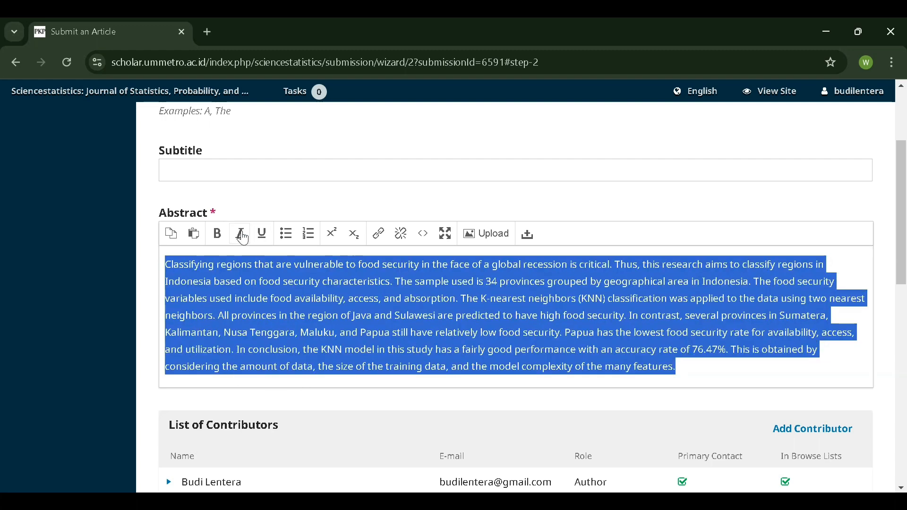
pyautogui.click(709, 380)
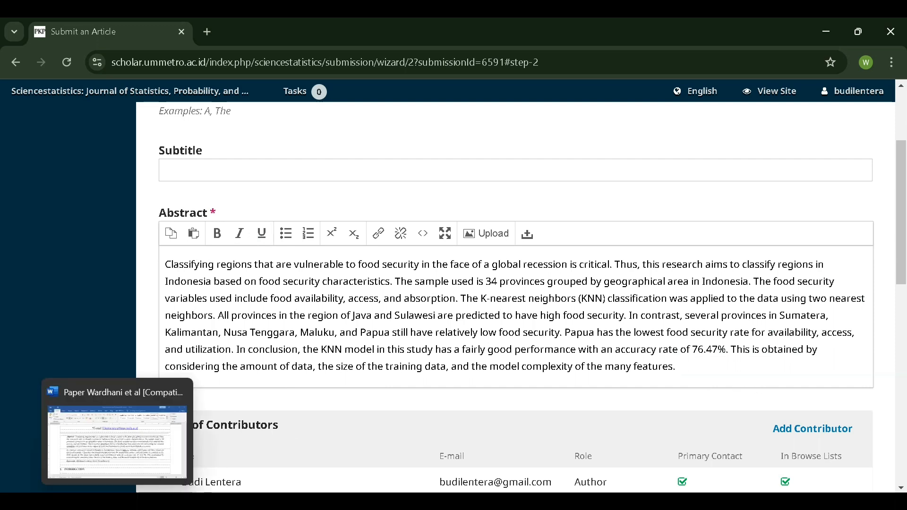
pyautogui.click(124, 503)
pyautogui.moveTo(124, 221); pyautogui.dragTo(187, 227)
pyautogui.click(187, 227)
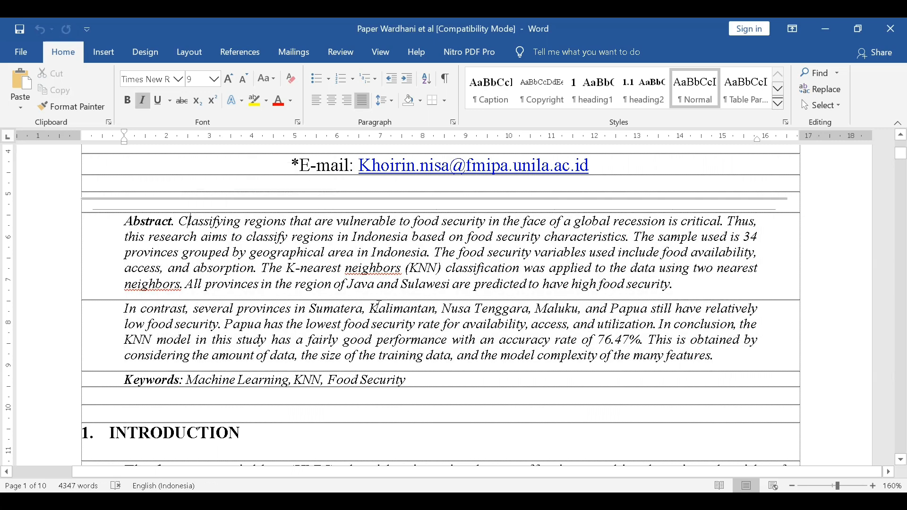
pyautogui.click(179, 503)
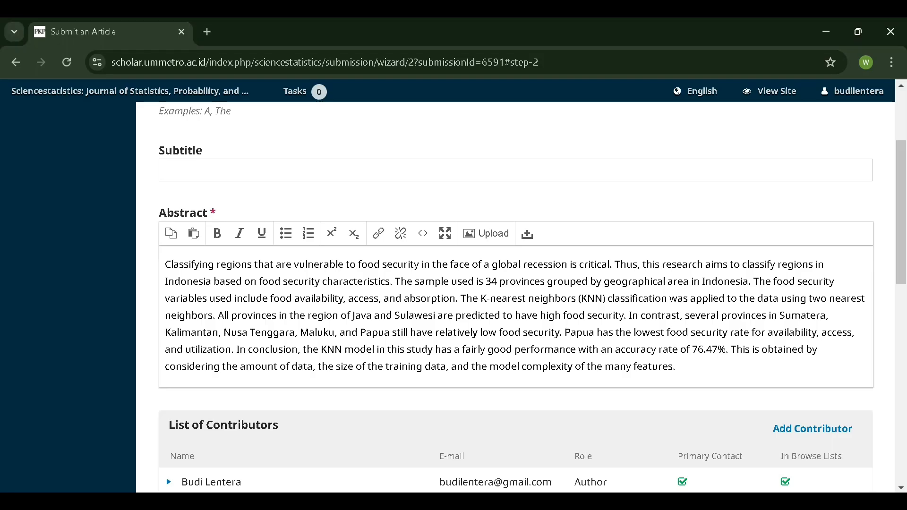
pyautogui.scroll(-3, 418, 350)
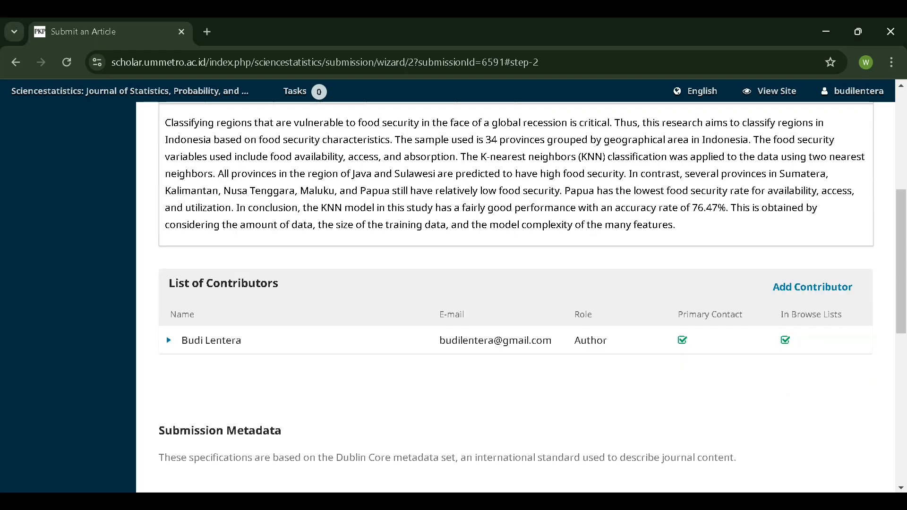
# - Open an empty Add Contributor form and copy the second author's name from the Word paper
pyautogui.scroll(-1, 318, 330)
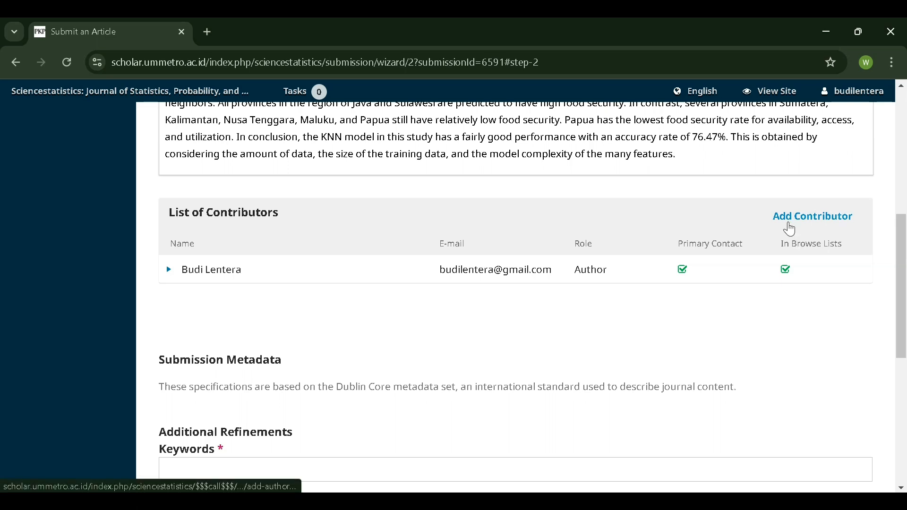
pyautogui.click(812, 216)
pyautogui.hotkey('alt', 'Tab')
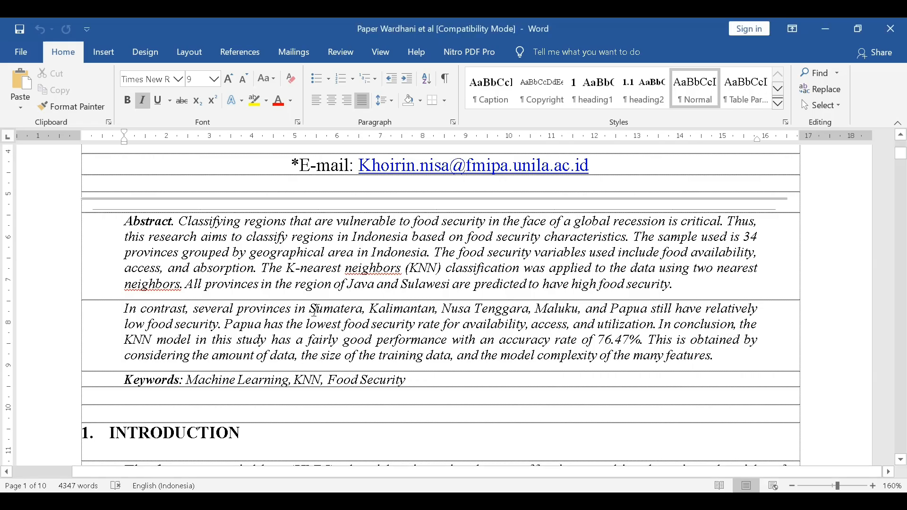
pyautogui.scroll(5, 317, 314)
pyautogui.scroll(-2, 319, 315)
pyautogui.moveTo(348, 225); pyautogui.dragTo(446, 226)
pyautogui.hotkey('ctrl', 'c')
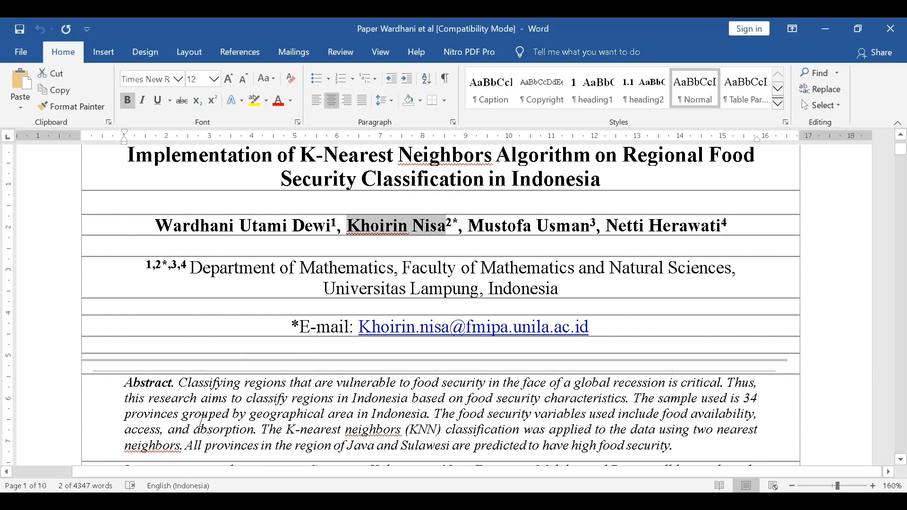
pyautogui.hotkey('alt', 'Tab')
# - Paste the co-author's name as Given Name and their e-mail from the paper, trimming the trailing space
pyautogui.click(268, 187)
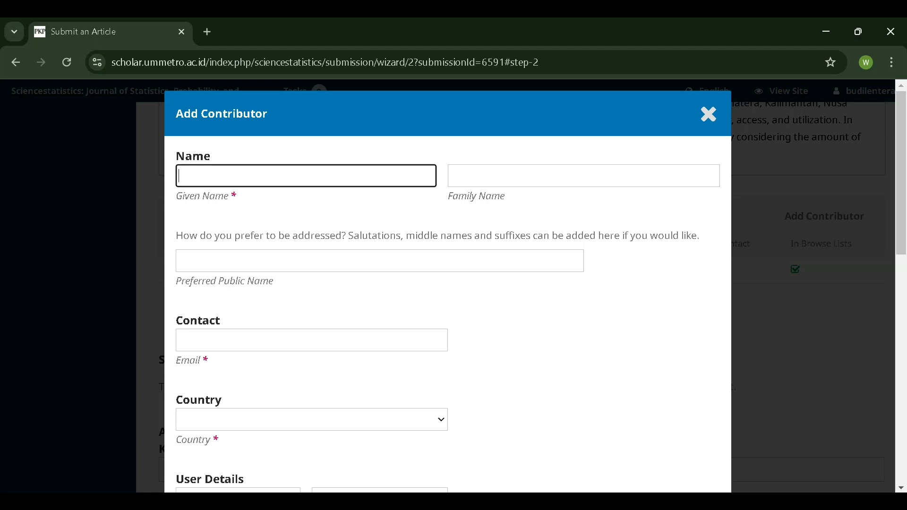
pyautogui.hotkey('ctrl', 'v')
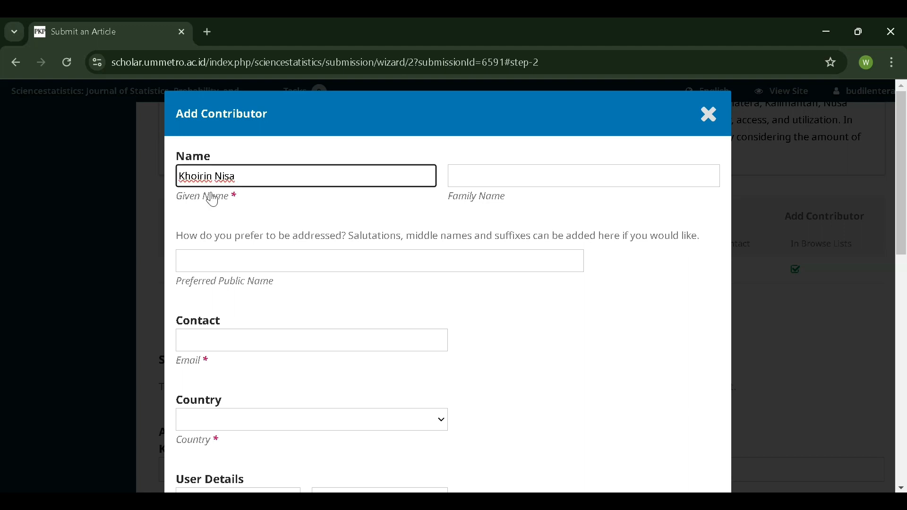
pyautogui.hotkey('ctrl', 'a')
pyautogui.hotkey('alt', 'Tab')
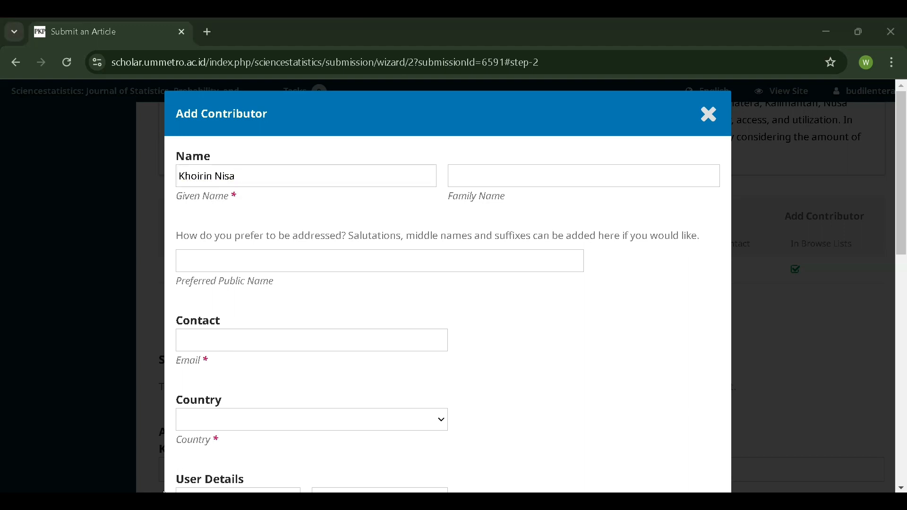
pyautogui.doubleClick(396, 326)
pyautogui.hotkey('ctrl', 'c')
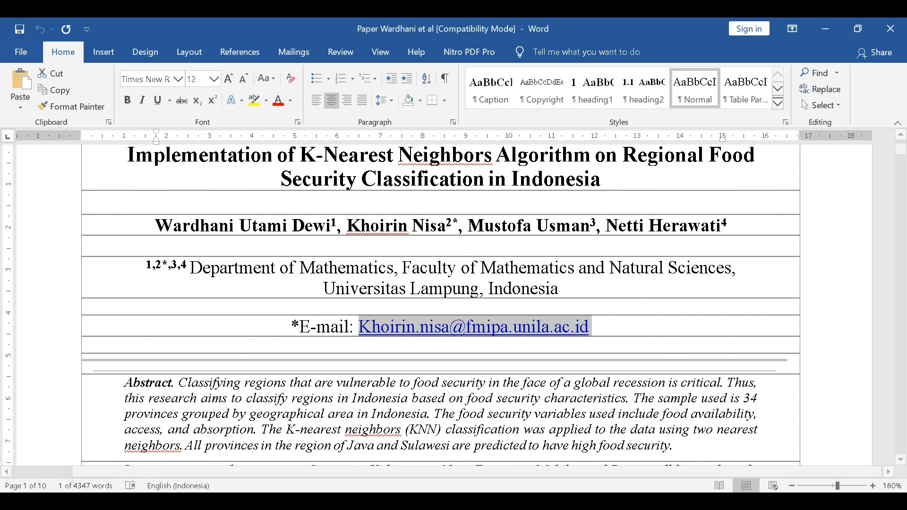
pyautogui.hotkey('alt', 'Tab')
pyautogui.click(283, 340)
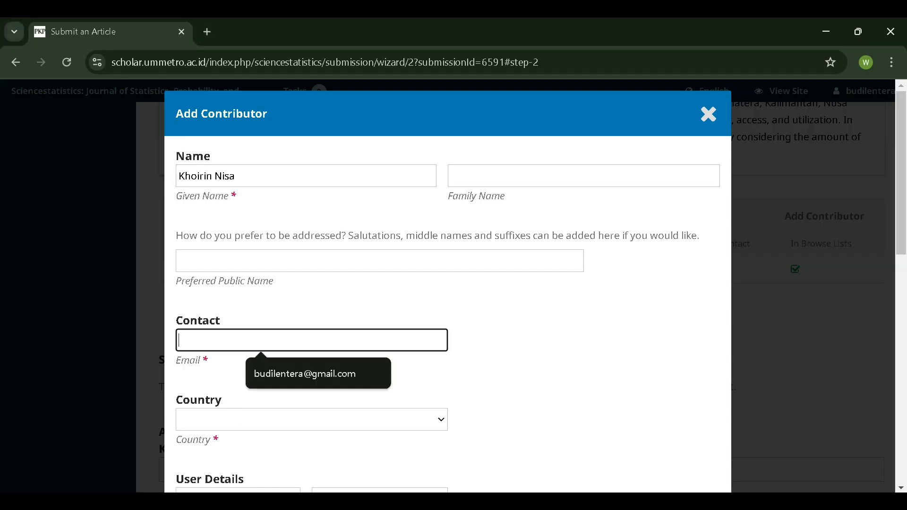
pyautogui.hotkey('ctrl', 'v')
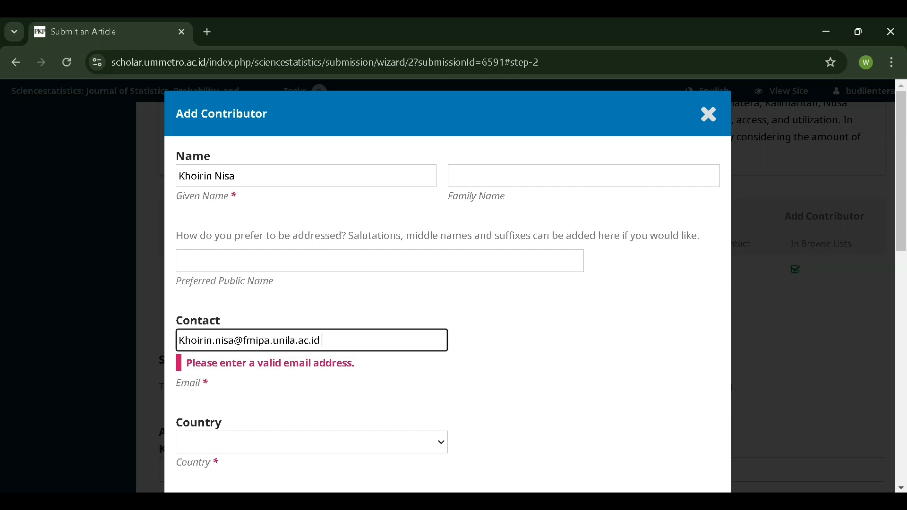
pyautogui.scroll(-1, 241, 346)
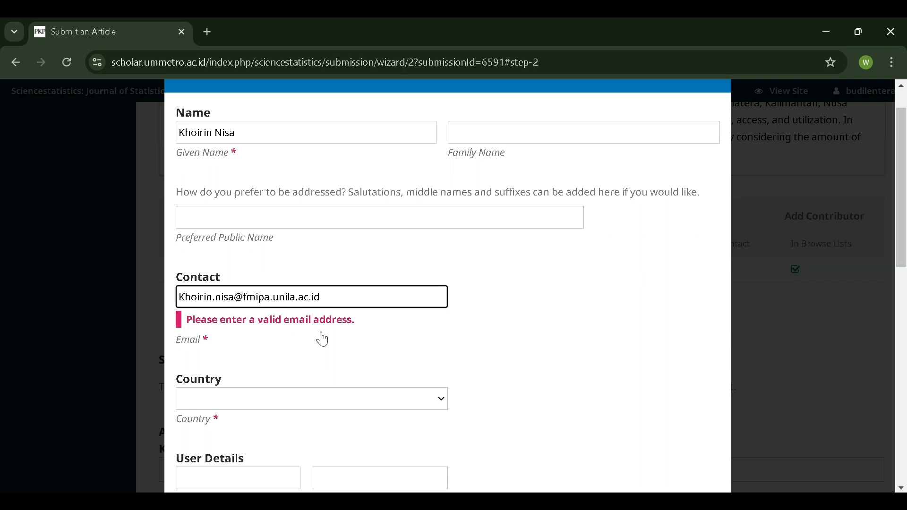
pyautogui.press('BackSpace')
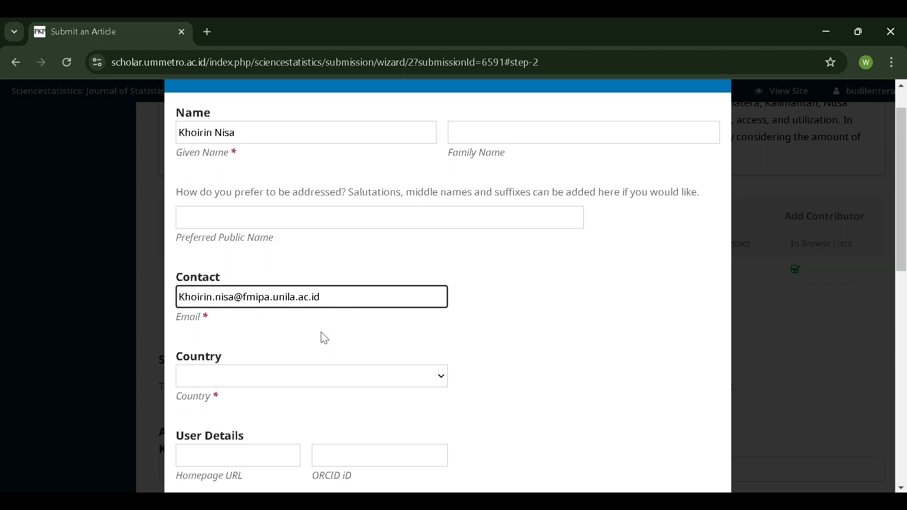
# - Set the co-author's country to Indonesia
pyautogui.scroll(-2, 324, 308)
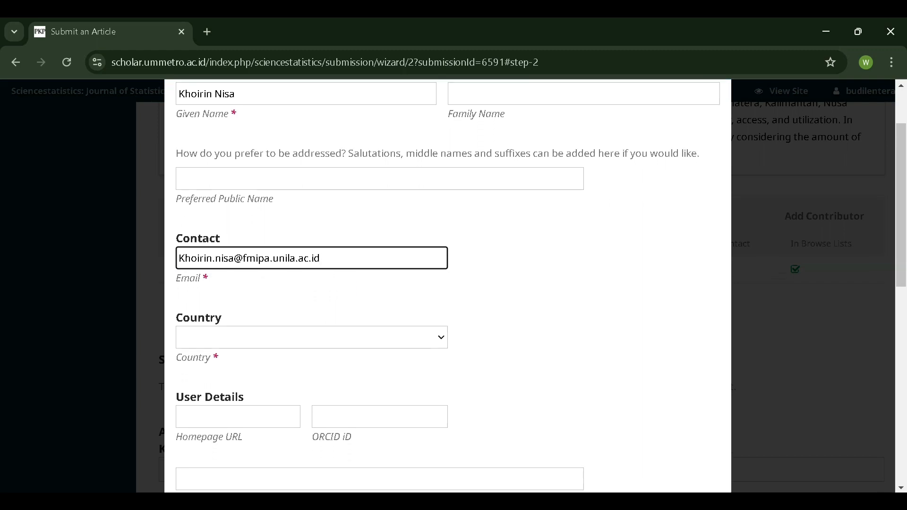
pyautogui.click(286, 308)
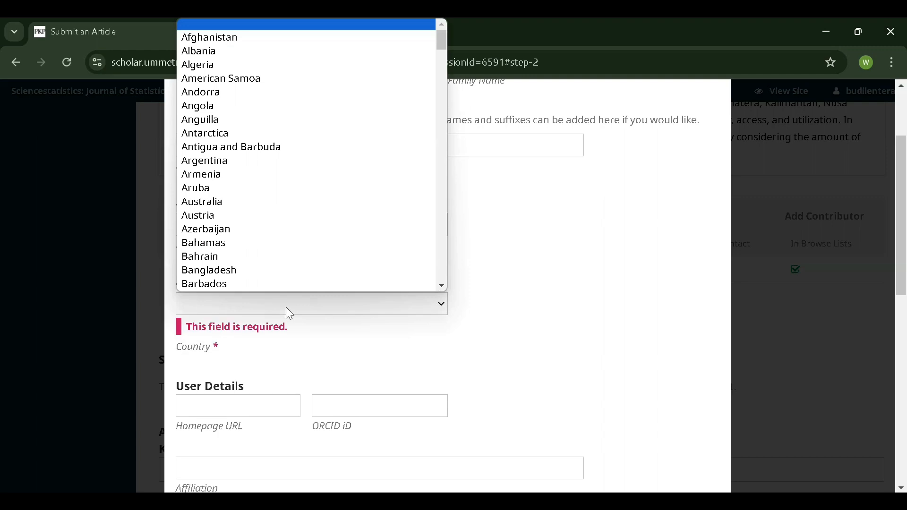
pyautogui.write('india')
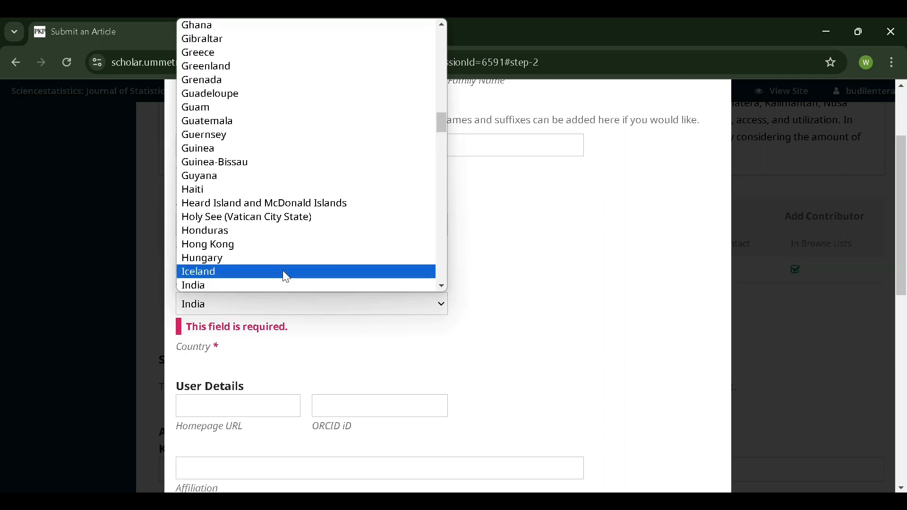
pyautogui.write('o')
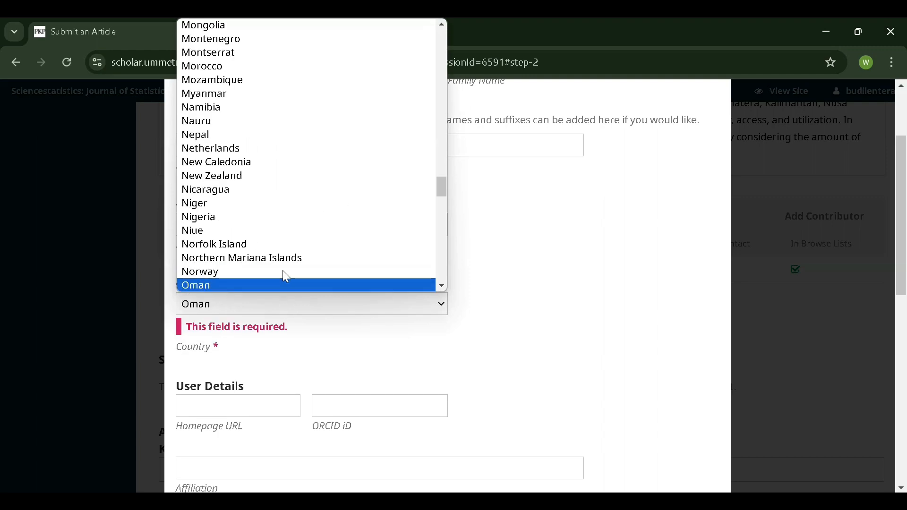
pyautogui.write('in')
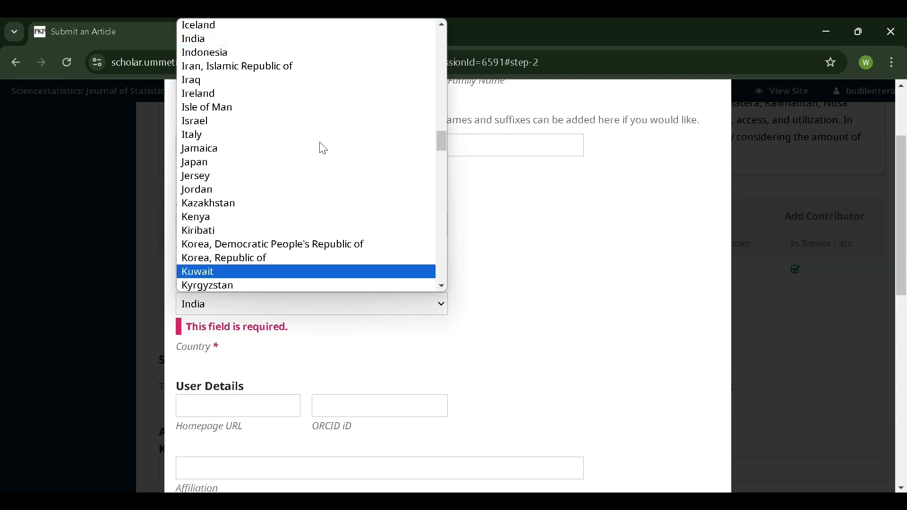
pyautogui.click(239, 52)
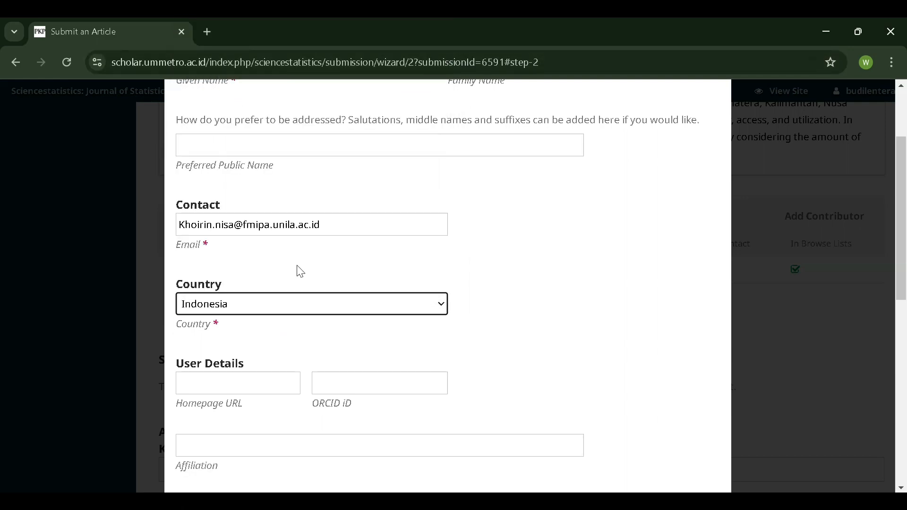
# - Copy Universitas Lampung from the paper into the co-author's Affiliation field
pyautogui.scroll(-2, 301, 340)
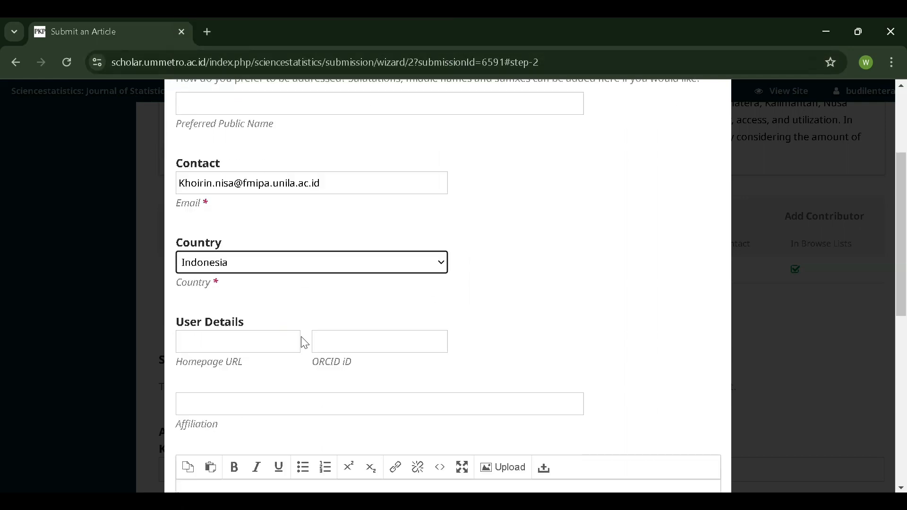
pyautogui.click(241, 305)
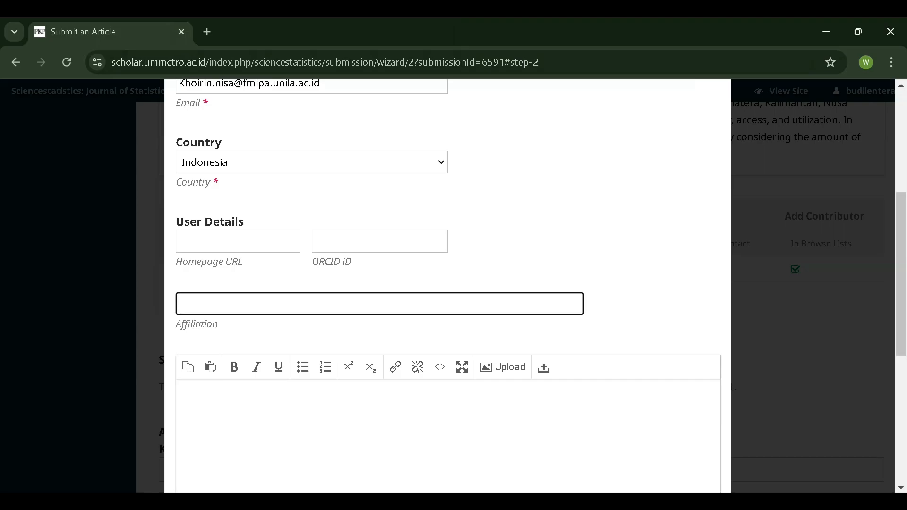
pyautogui.hotkey('alt', 'Tab')
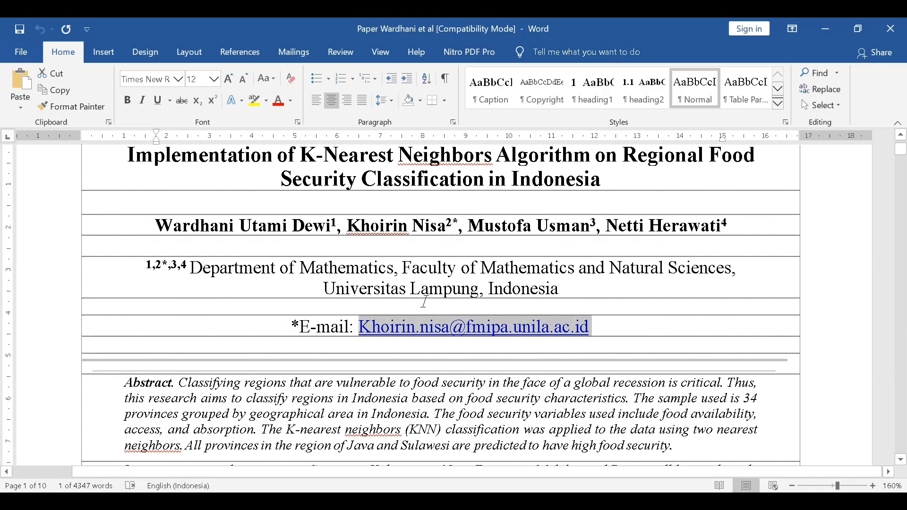
pyautogui.moveTo(324, 289); pyautogui.dragTo(479, 291)
pyautogui.hotkey('ctrl', 'c')
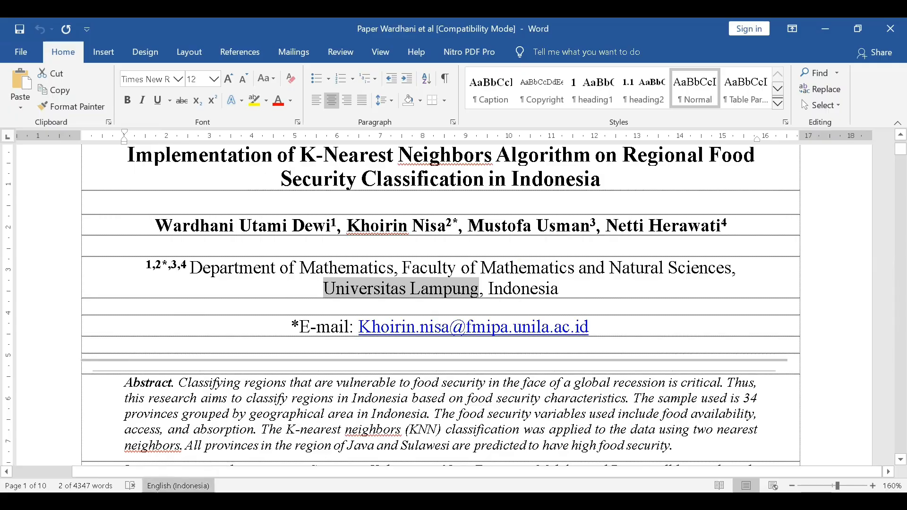
pyautogui.hotkey('alt', 'Tab')
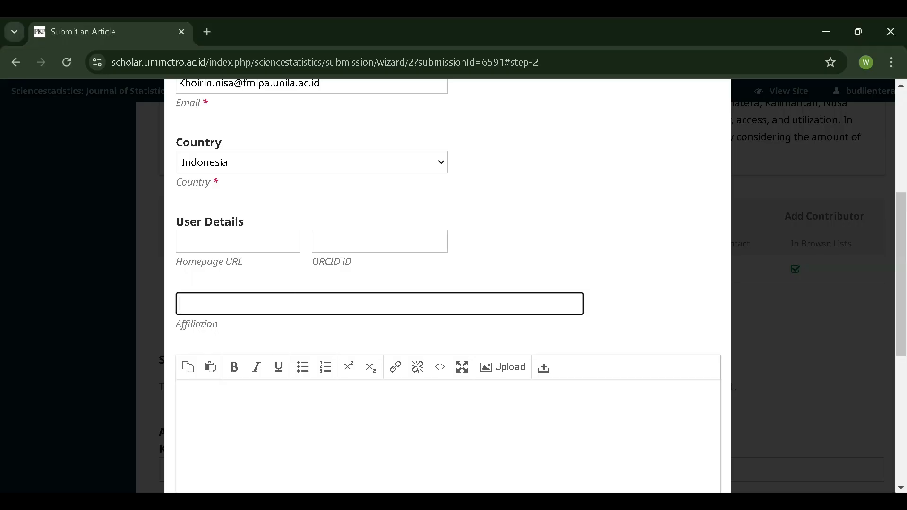
pyautogui.hotkey('ctrl', 'v')
# - Give the co-author the Author role and save them to the contributor list
pyautogui.scroll(-1, 293, 301)
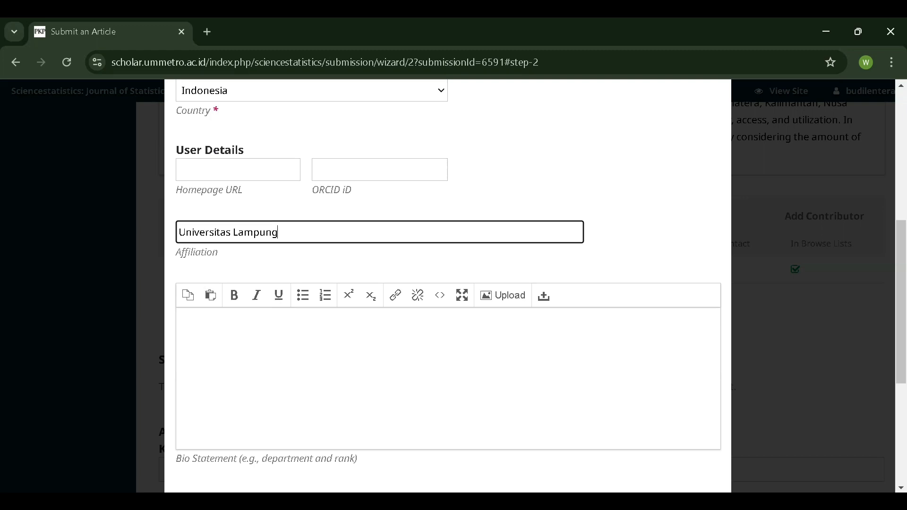
pyautogui.scroll(-1, 296, 293)
pyautogui.click(281, 328)
pyautogui.scroll(-1, 282, 328)
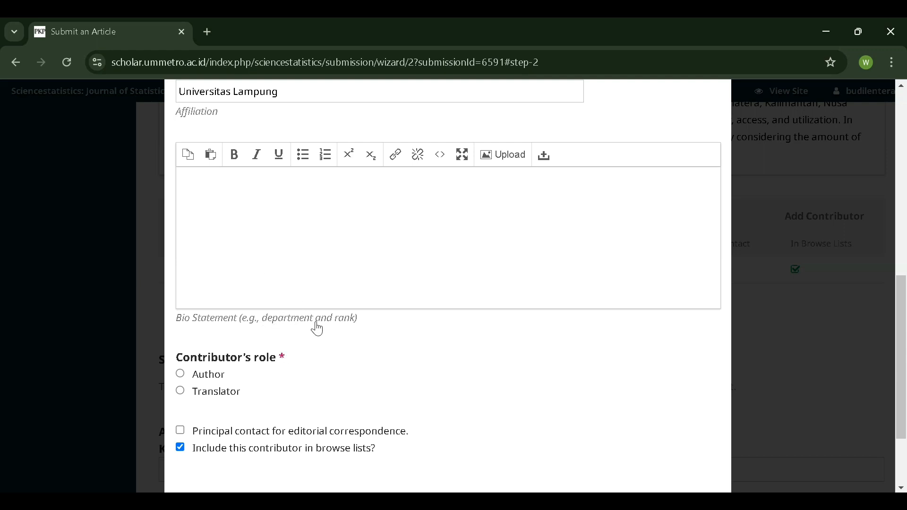
pyautogui.scroll(-1, 368, 317)
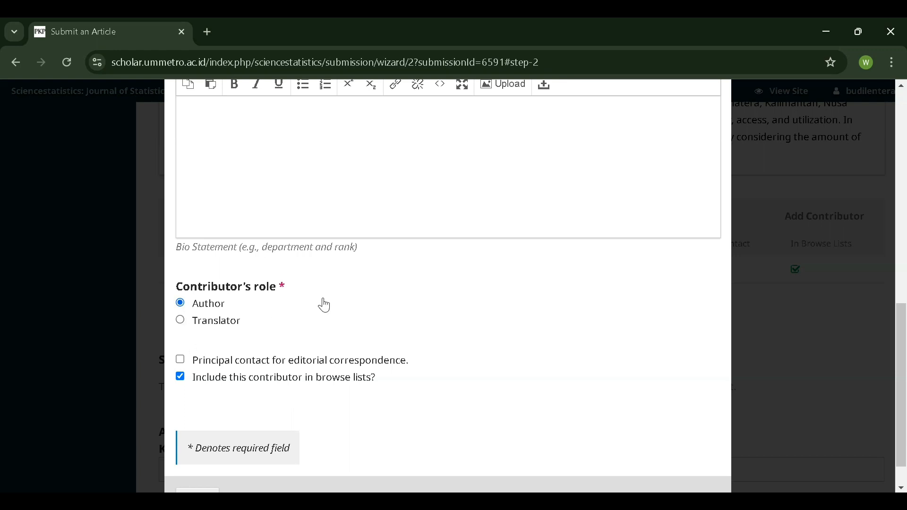
pyautogui.scroll(-1, 297, 311)
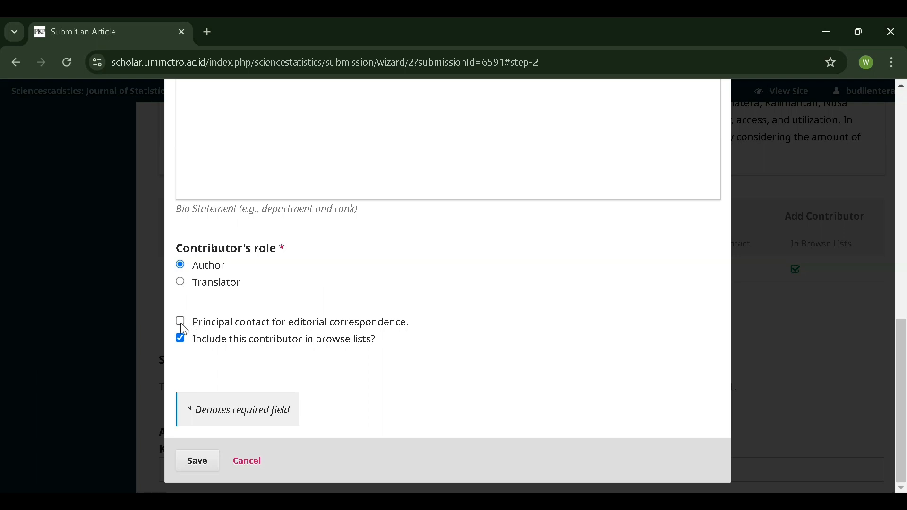
pyautogui.scroll(2, 206, 308)
pyautogui.scroll(-2, 206, 308)
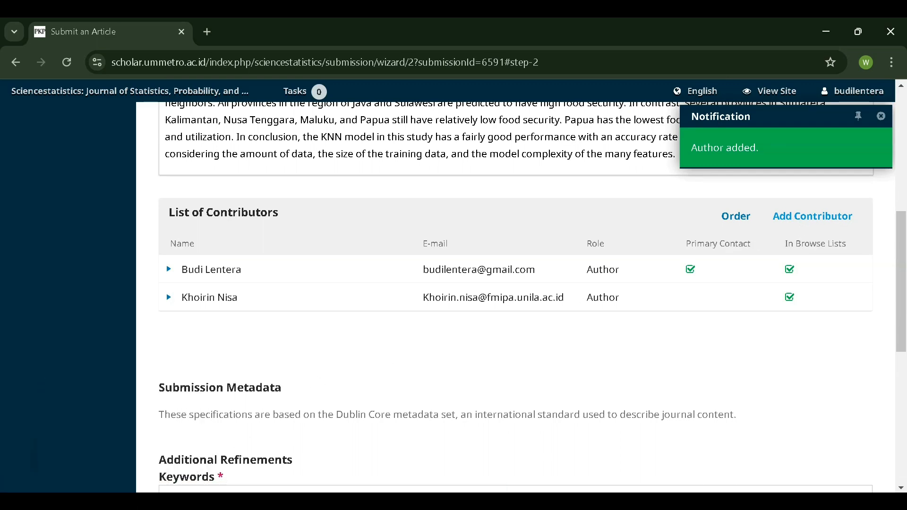
pyautogui.click(95, 500)
# - Add Machine Learning from the paper as the first keyword tag
pyautogui.scroll(2, 336, 372)
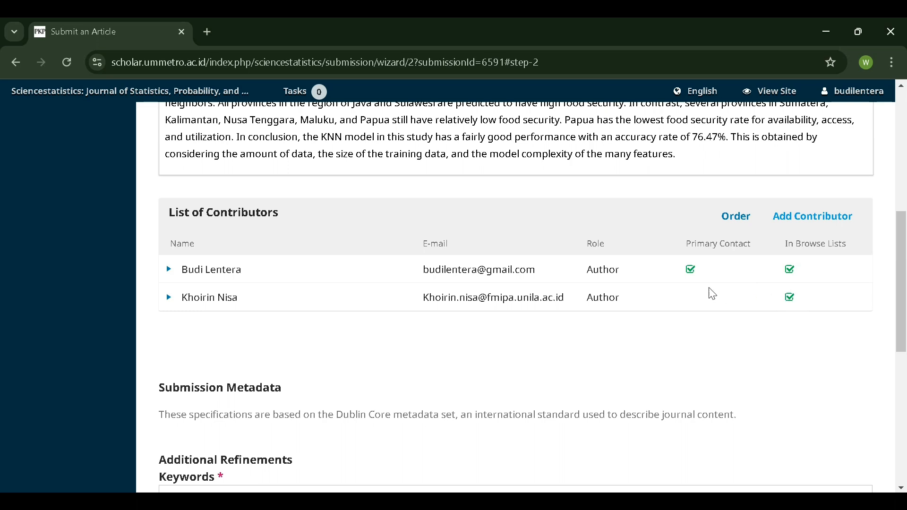
pyautogui.scroll(-3, 711, 294)
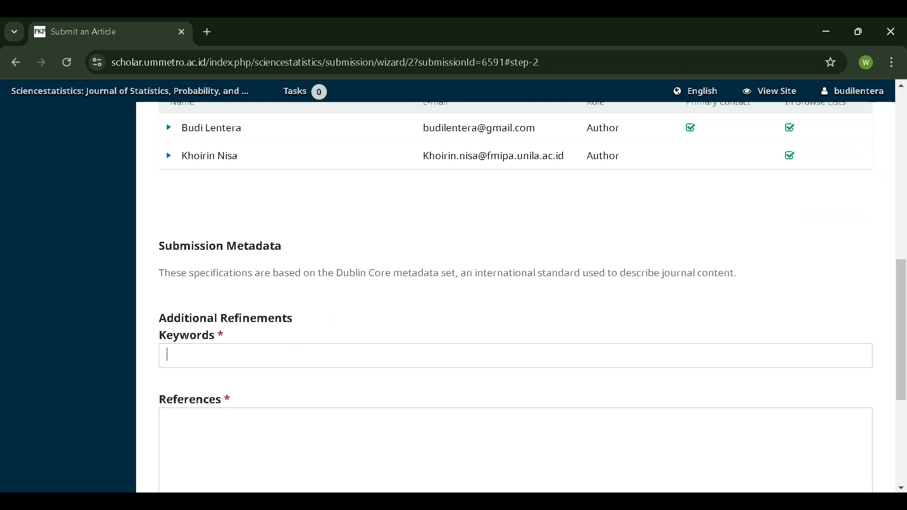
pyautogui.hotkey('alt', 'Tab')
pyautogui.scroll(-5, 187, 336)
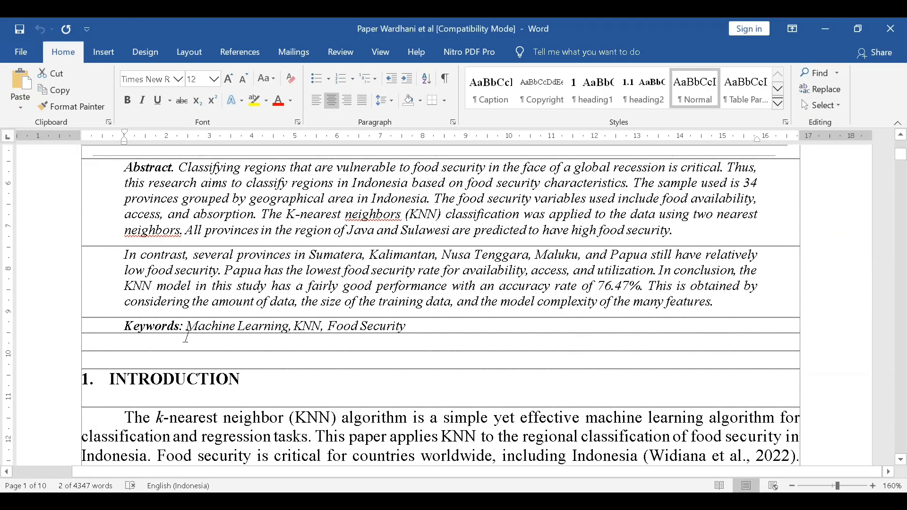
pyautogui.moveTo(188, 327); pyautogui.dragTo(289, 334)
pyautogui.hotkey('ctrl', 'c')
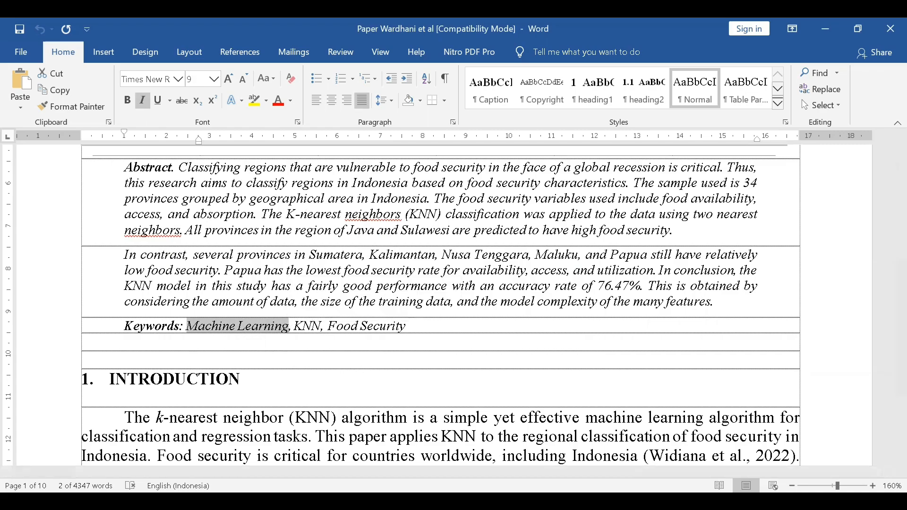
pyautogui.hotkey('alt', 'Tab')
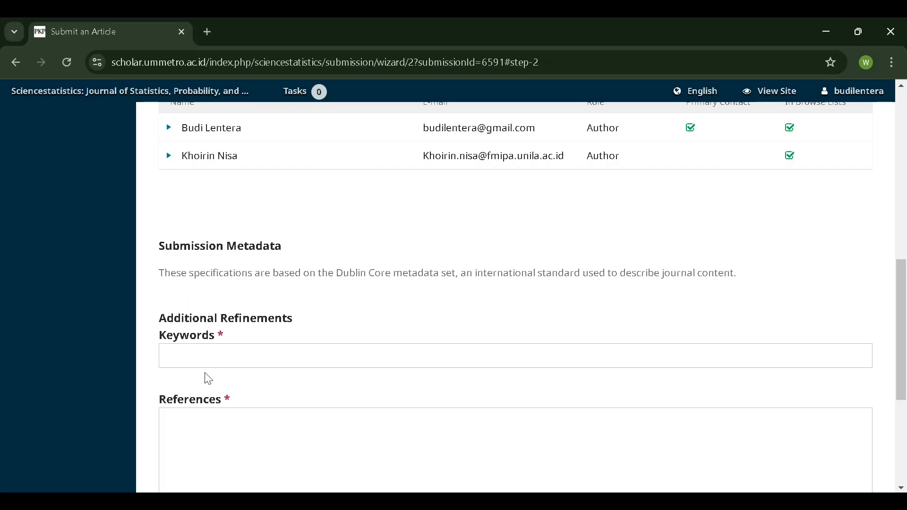
pyautogui.hotkey('ctrl', 'v')
pyautogui.press('Return')
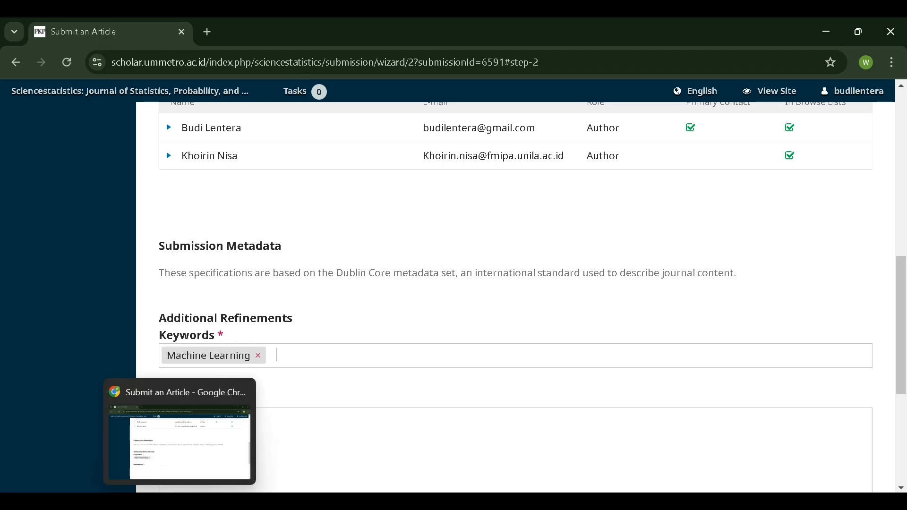
# - Add KNN and Food Security from the paper as further keyword tags
pyautogui.click(186, 501)
pyautogui.moveTo(294, 326); pyautogui.dragTo(319, 334)
pyautogui.hotkey('ctrl', 'c')
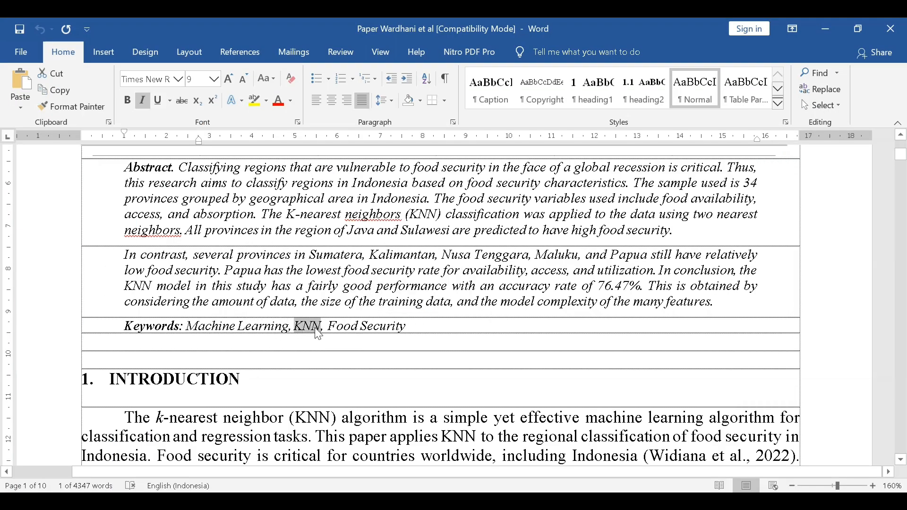
pyautogui.hotkey('alt', 'Tab')
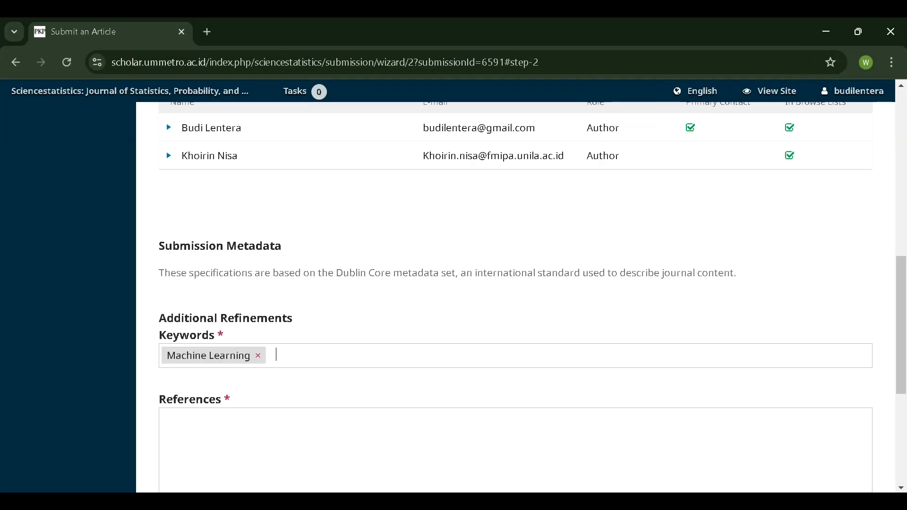
pyautogui.hotkey('ctrl', 'v')
pyautogui.press('Return')
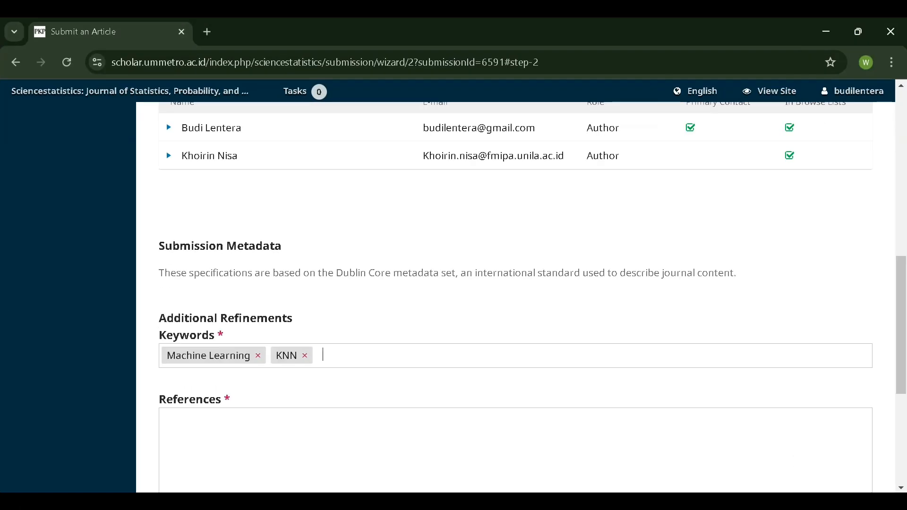
pyautogui.hotkey('alt', 'Tab')
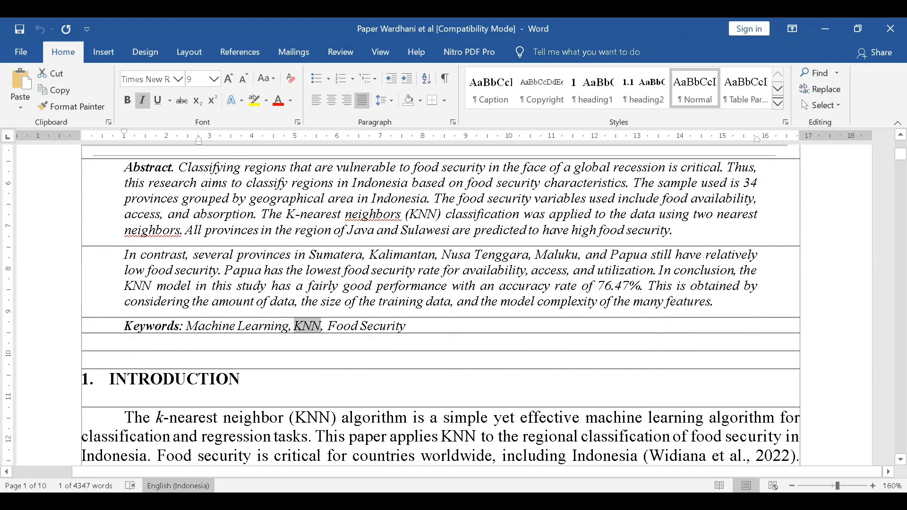
pyautogui.moveTo(329, 330); pyautogui.dragTo(406, 332)
pyautogui.hotkey('ctrl', 'c')
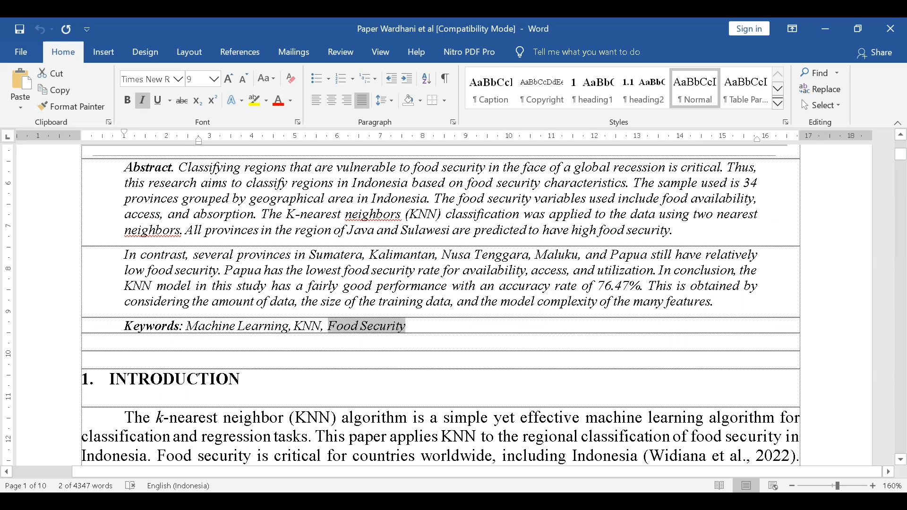
pyautogui.hotkey('alt', 'Tab')
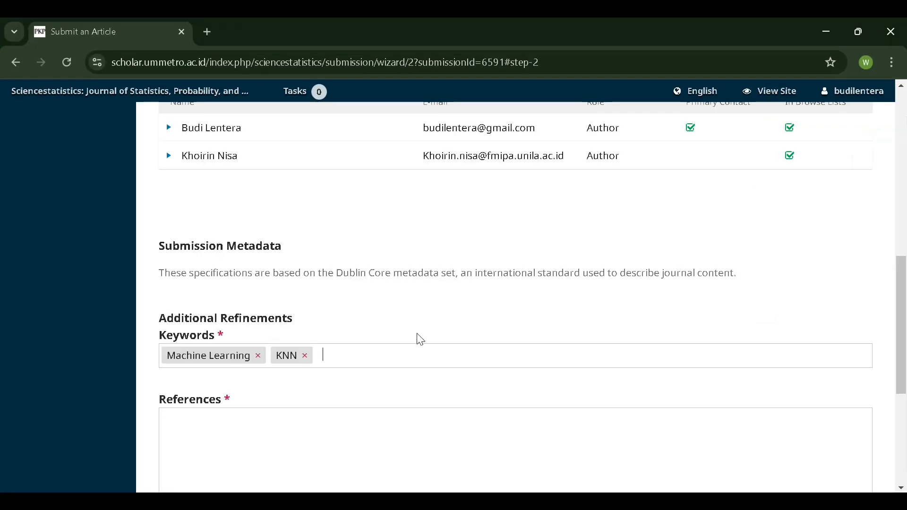
pyautogui.hotkey('ctrl', 'v')
pyautogui.press('Return')
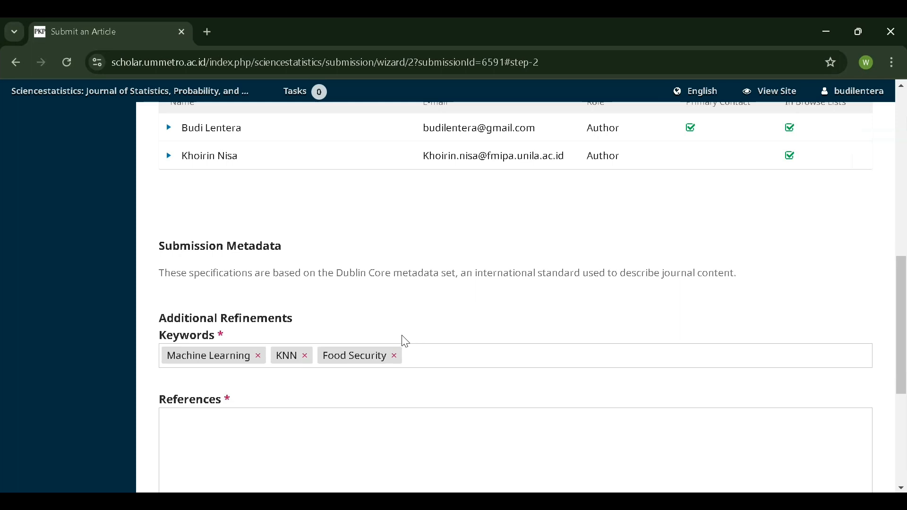
pyautogui.scroll(-2, 411, 355)
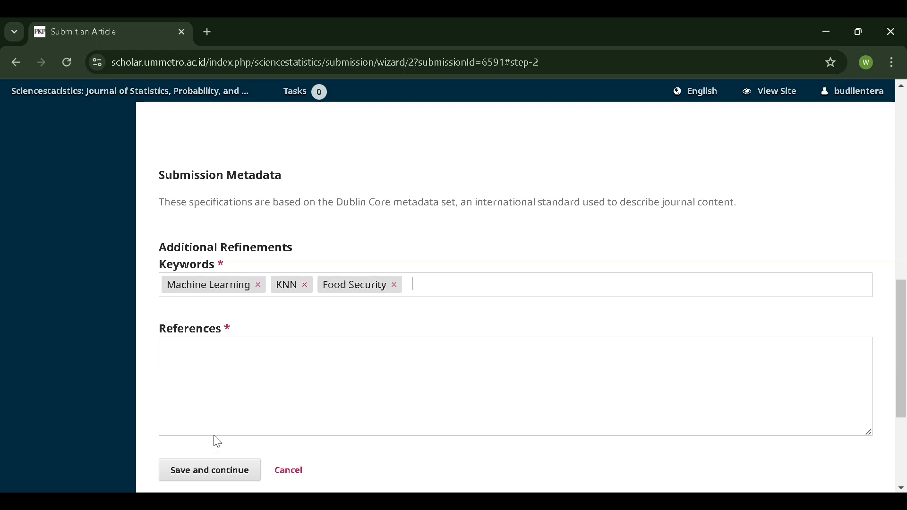
pyautogui.scroll(-2, 279, 378)
# - Copy the paper's complete reference list in Word
pyautogui.press('Tab')
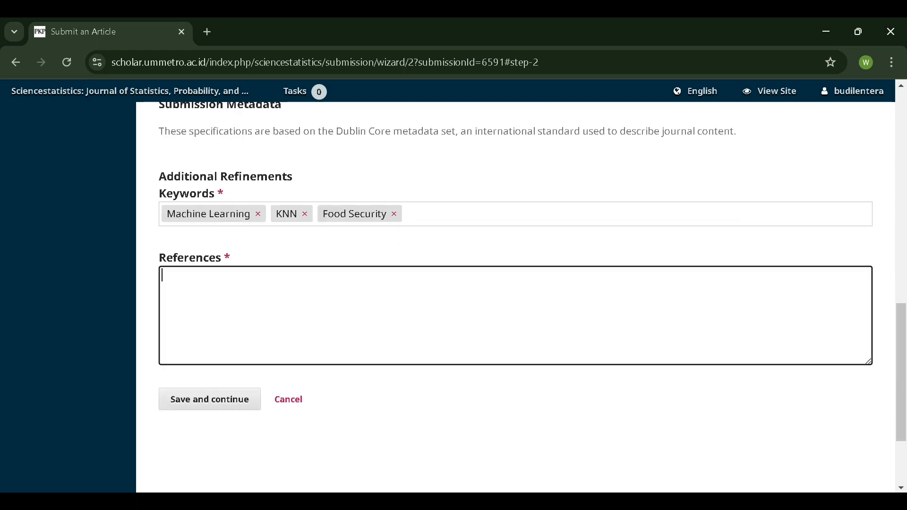
pyautogui.hotkey('alt', 'Tab')
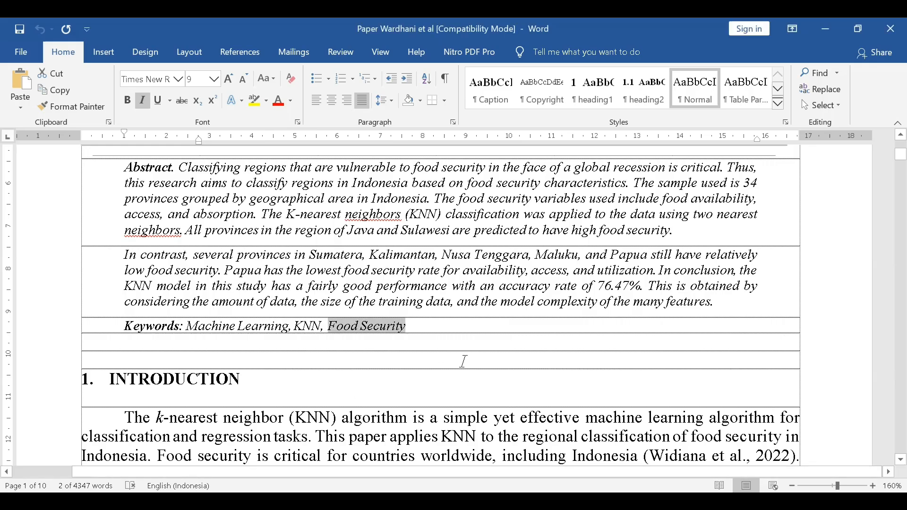
pyautogui.scroll(-5, 462, 360)
pyautogui.moveTo(901, 168); pyautogui.dragTo(901, 400)
pyautogui.moveTo(83, 187); pyautogui.dragTo(544, 364)
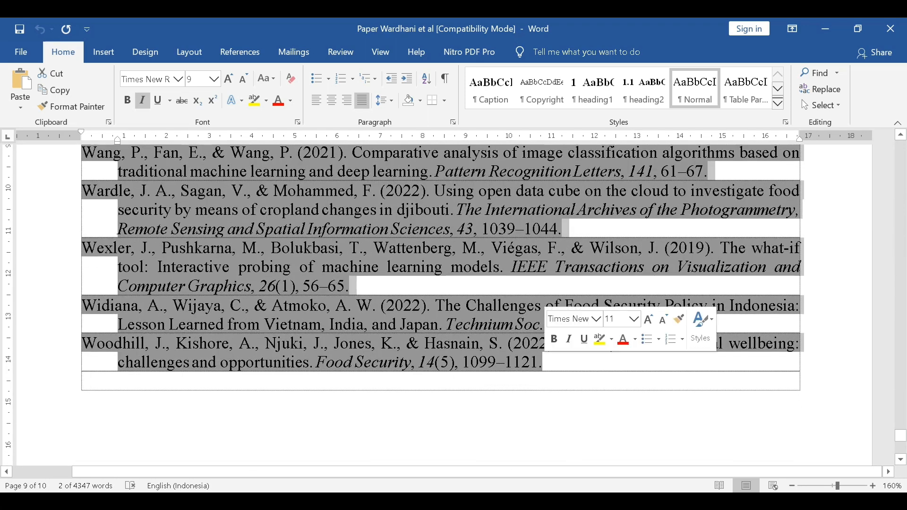
pyautogui.rightClick(462, 346)
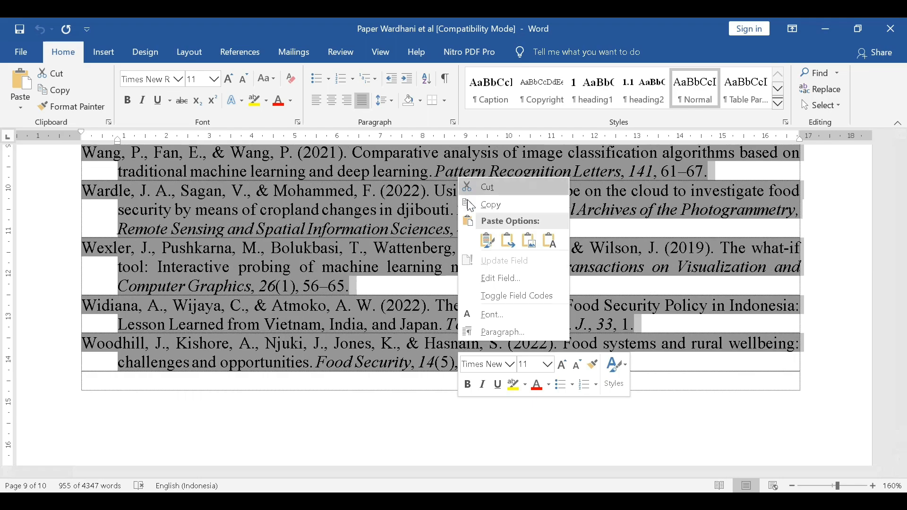
pyautogui.click(484, 205)
# - Paste the references into References, remove the trailing blank line, then save and continue
pyautogui.hotkey('alt', 'Tab')
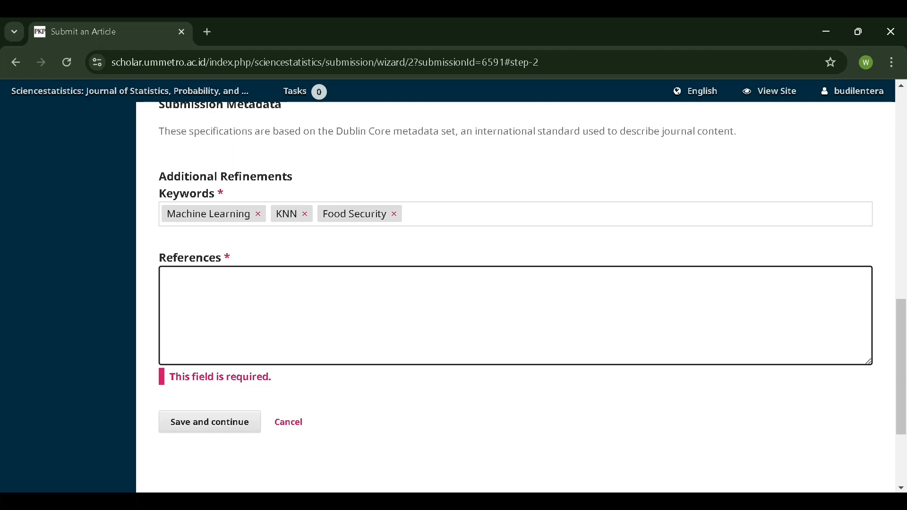
pyautogui.hotkey('ctrl', 'v')
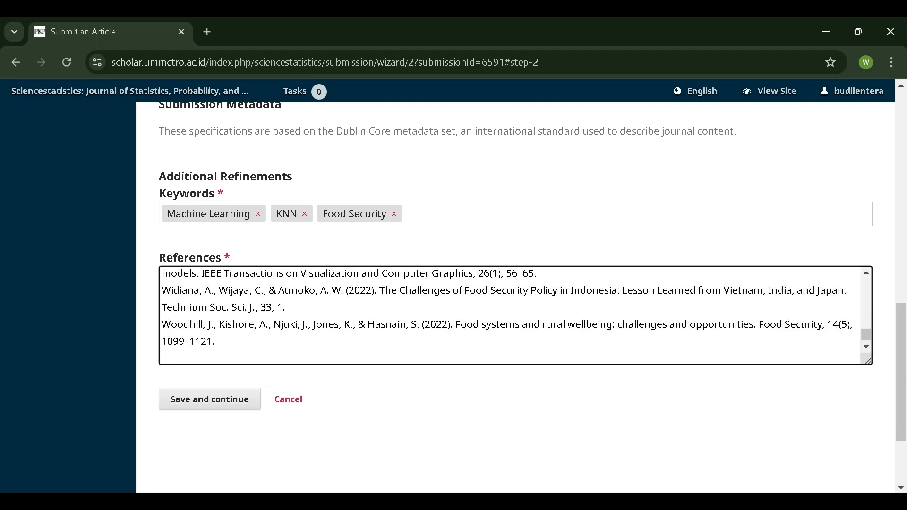
pyautogui.scroll(9, 510, 316)
pyautogui.scroll(-10, 510, 316)
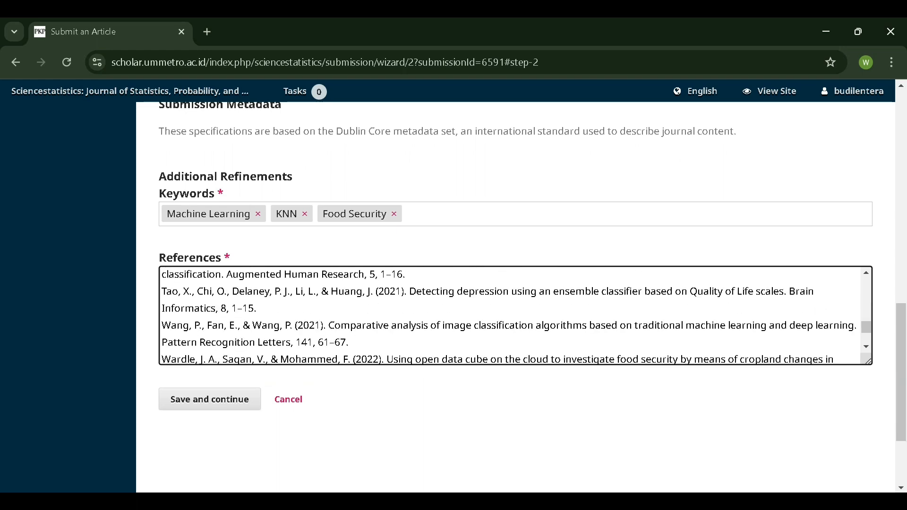
pyautogui.press('BackSpace')
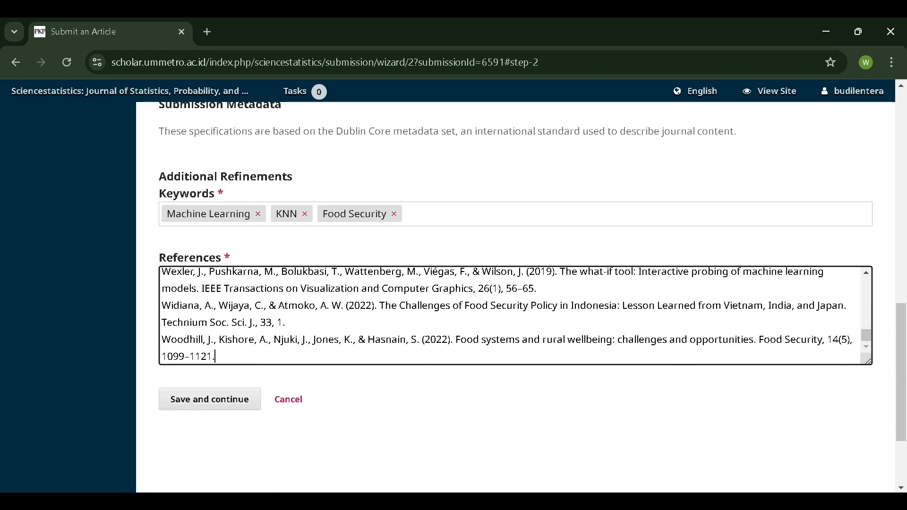
pyautogui.click(183, 393)
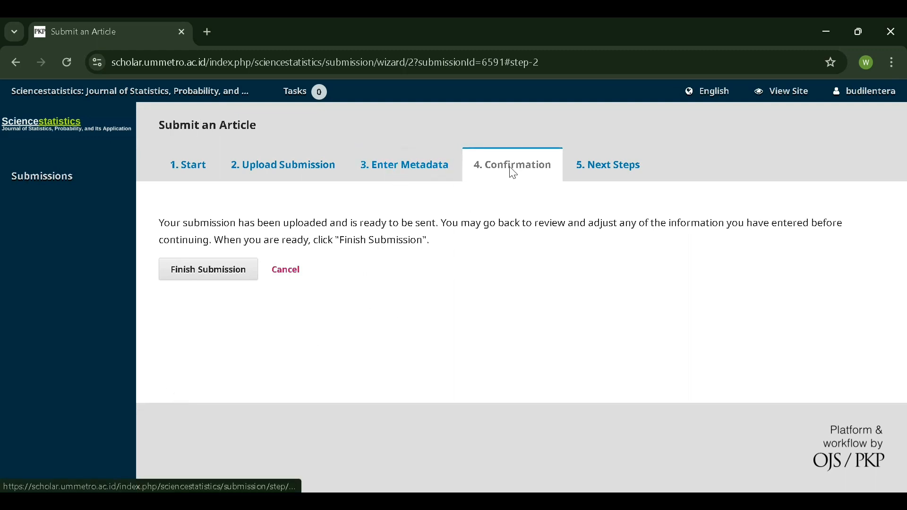
# - Finish the submission and confirm sending the article to the Sciencestatistics journal
pyautogui.click(207, 273)
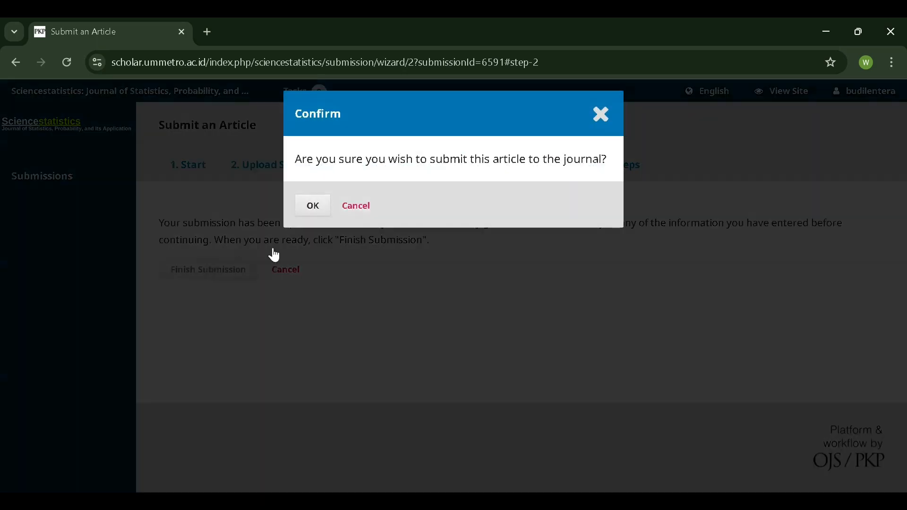
pyautogui.click(313, 213)
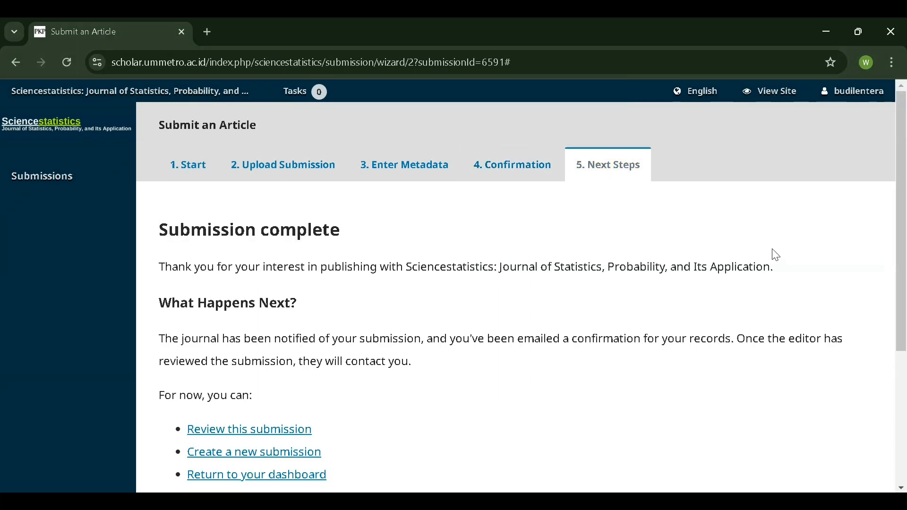
# - Return to the Submissions dashboard, where My Queue lists the K-Nearest Neighbors article
pyautogui.scroll(-2, 662, 243)
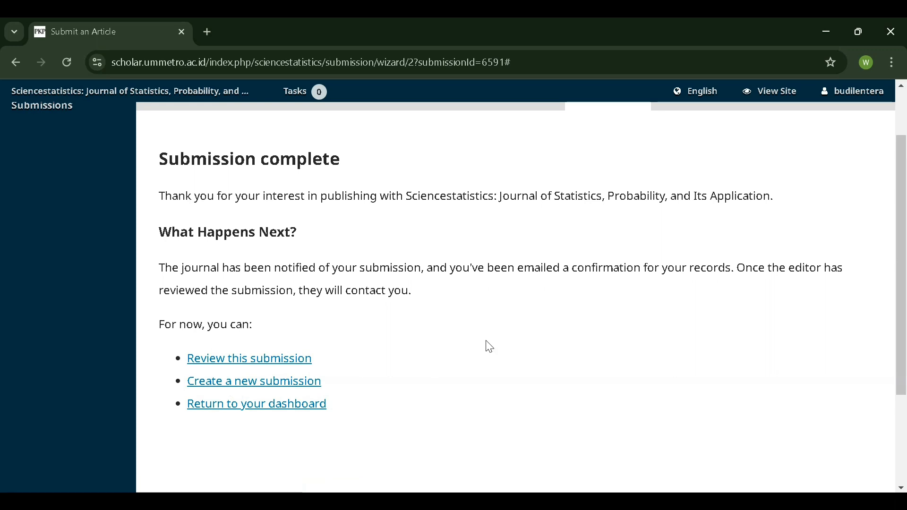
pyautogui.scroll(1, 486, 344)
pyautogui.scroll(-1, 342, 391)
pyautogui.click(304, 409)
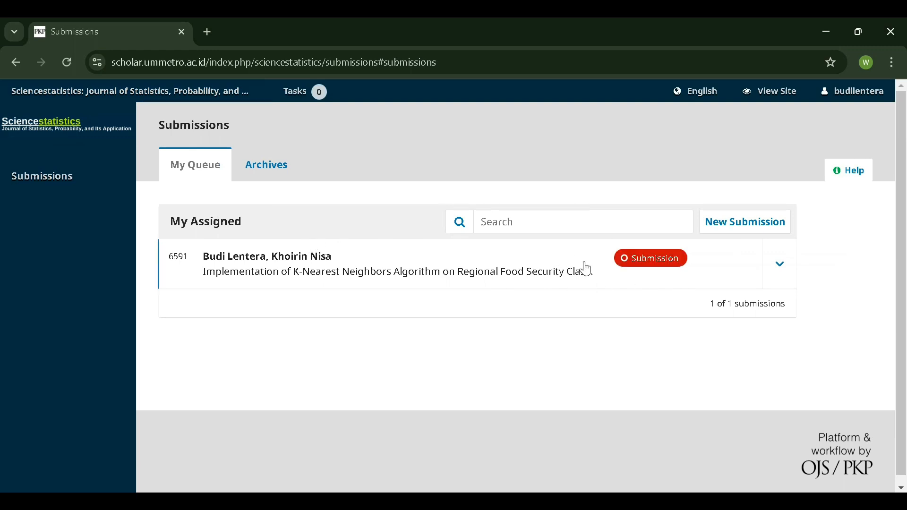
# - Open the K-Nearest Neighbors submission page and check its Review and Submission stages
pyautogui.click(781, 267)
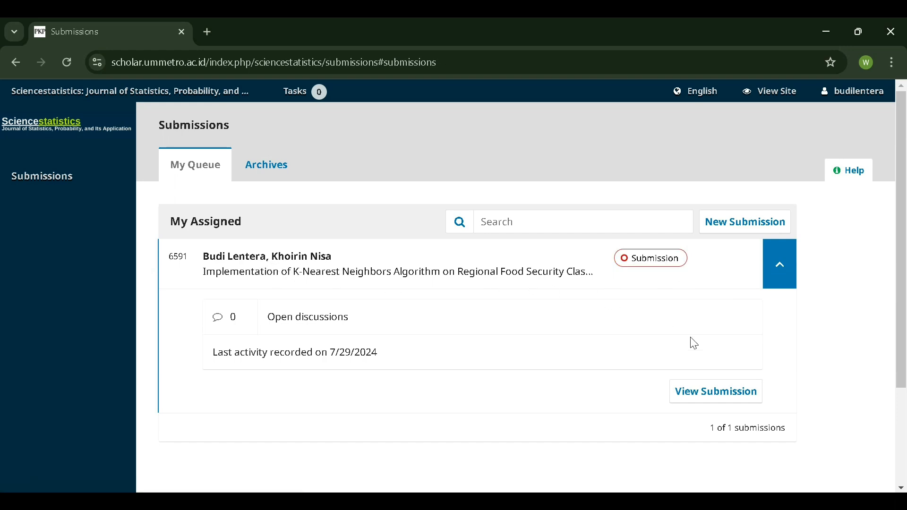
pyautogui.click(718, 403)
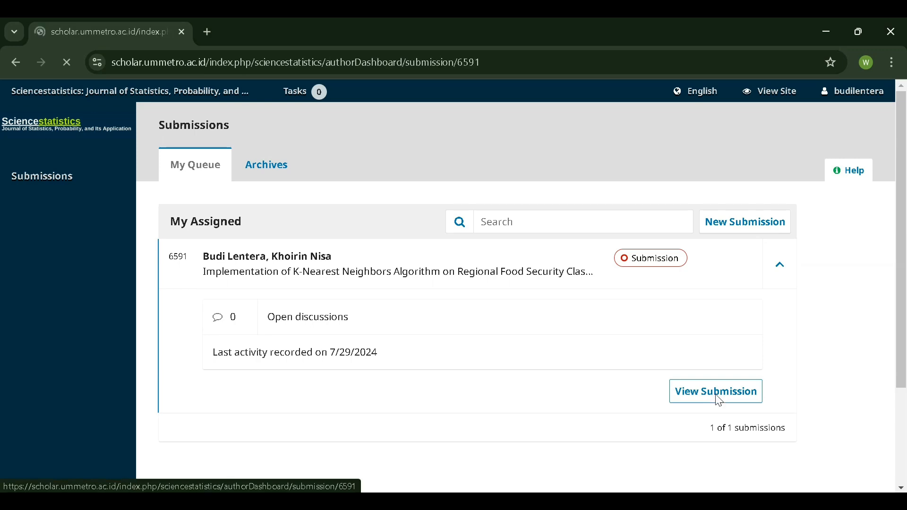
pyautogui.scroll(-1, 452, 286)
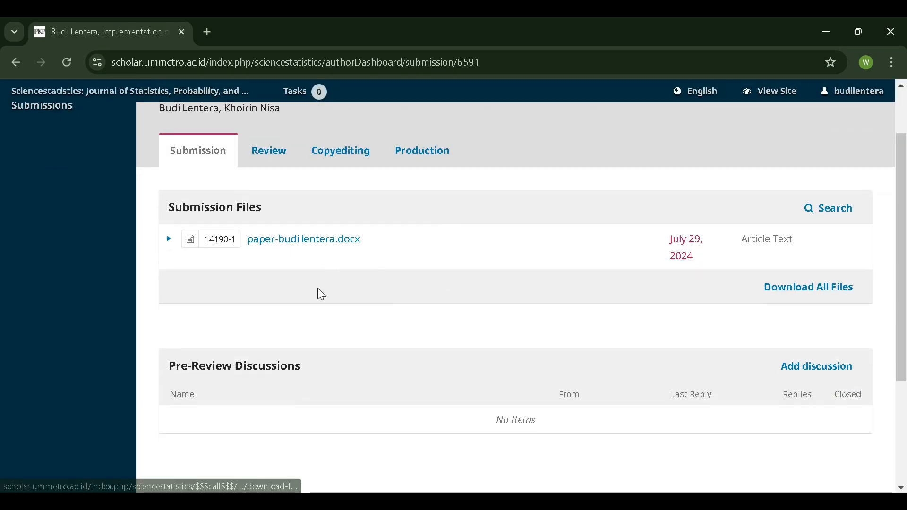
pyautogui.scroll(-3, 318, 294)
pyautogui.scroll(2, 322, 293)
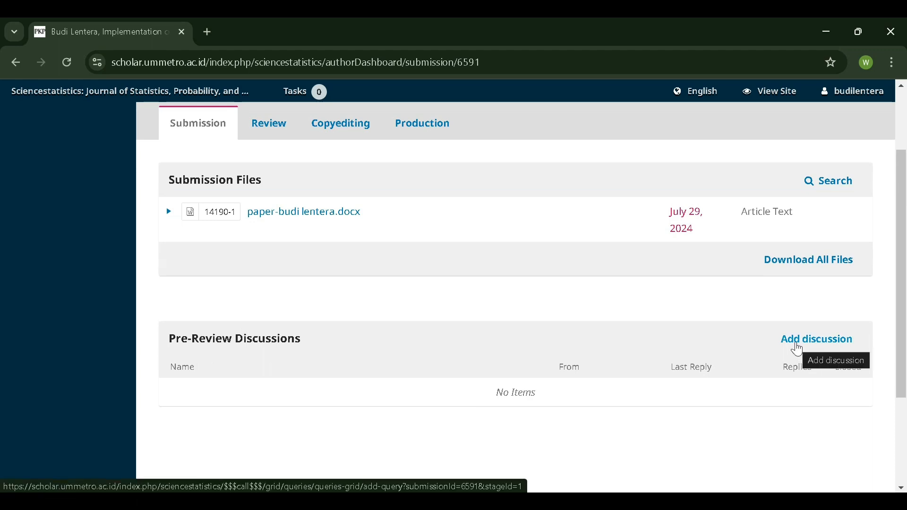
pyautogui.scroll(1, 563, 308)
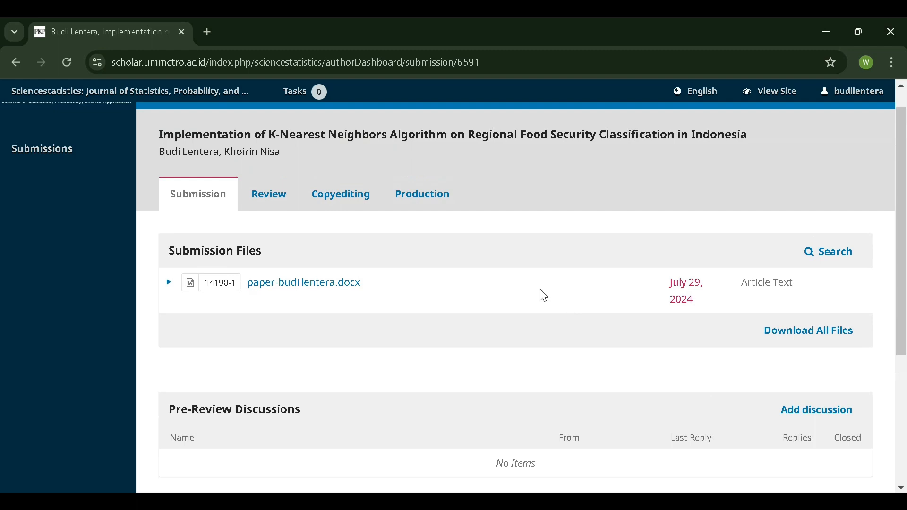
pyautogui.click(258, 193)
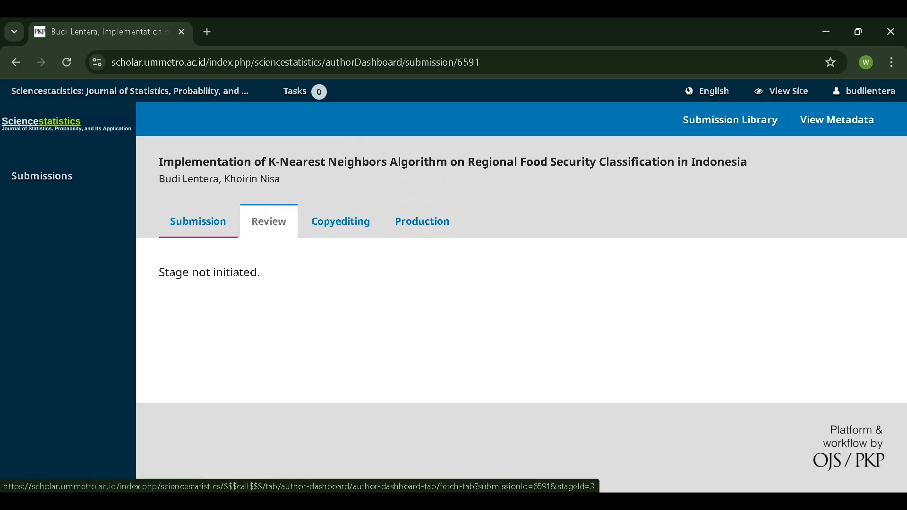
pyautogui.click(217, 231)
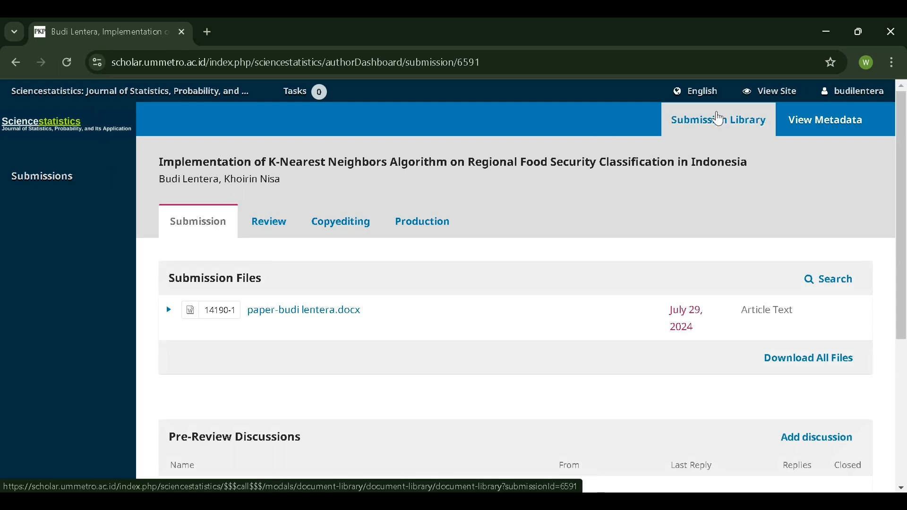
pyautogui.click(811, 114)
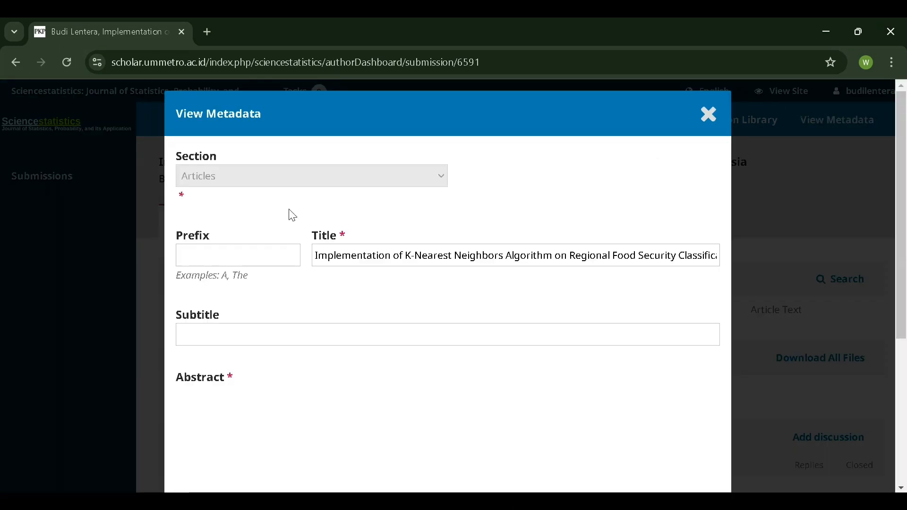
pyautogui.scroll(-10, 291, 274)
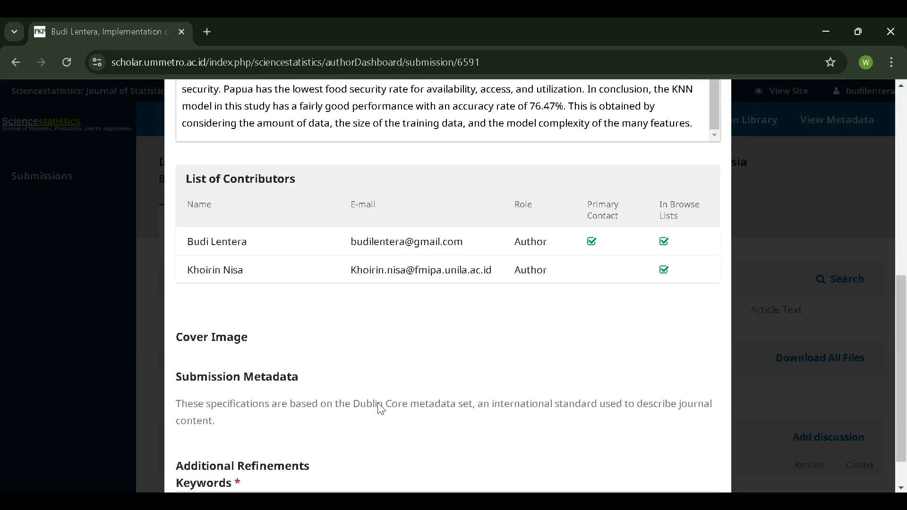
pyautogui.scroll(-1, 385, 408)
pyautogui.scroll(15, 508, 345)
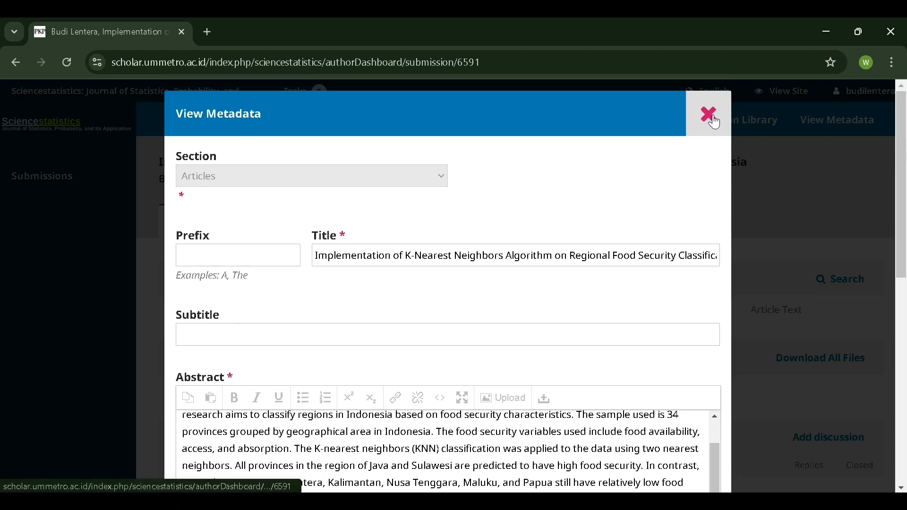
pyautogui.click(711, 115)
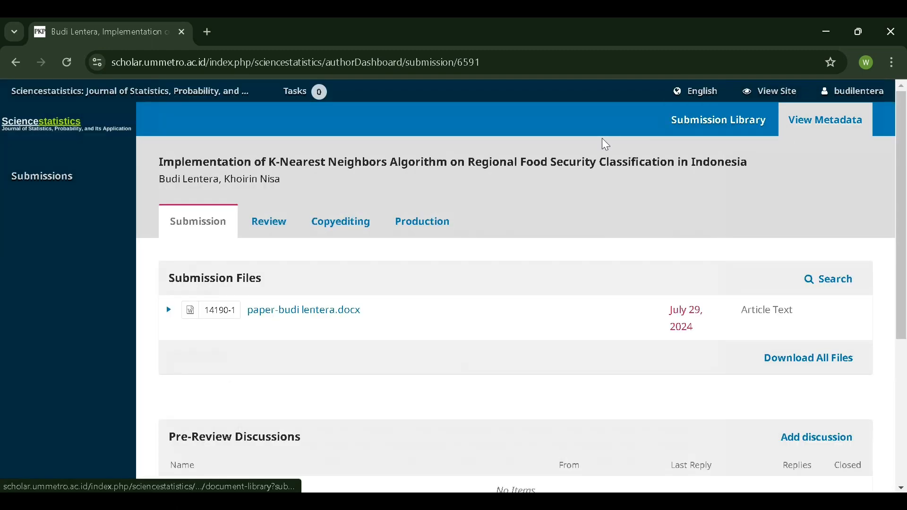
pyautogui.moveTo(874, 91)
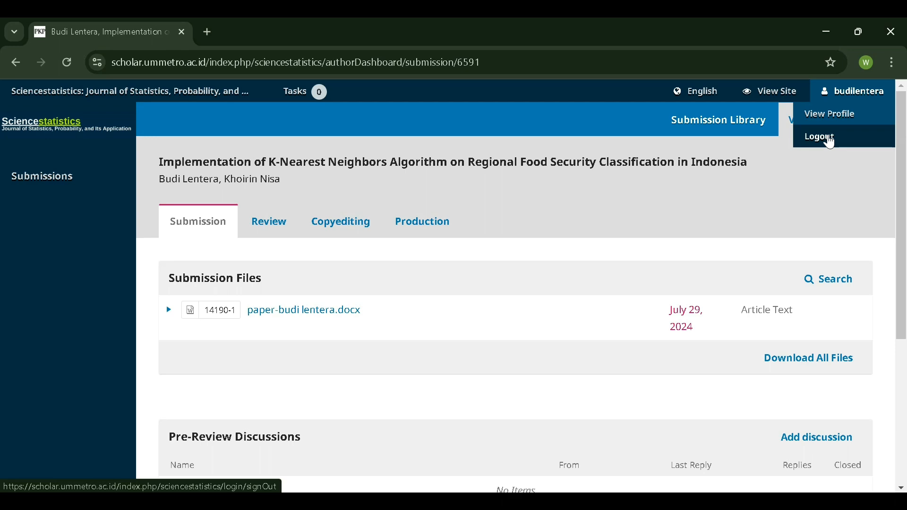
# - Log out and go to the public Sciencestatistics journal home page
pyautogui.click(829, 139)
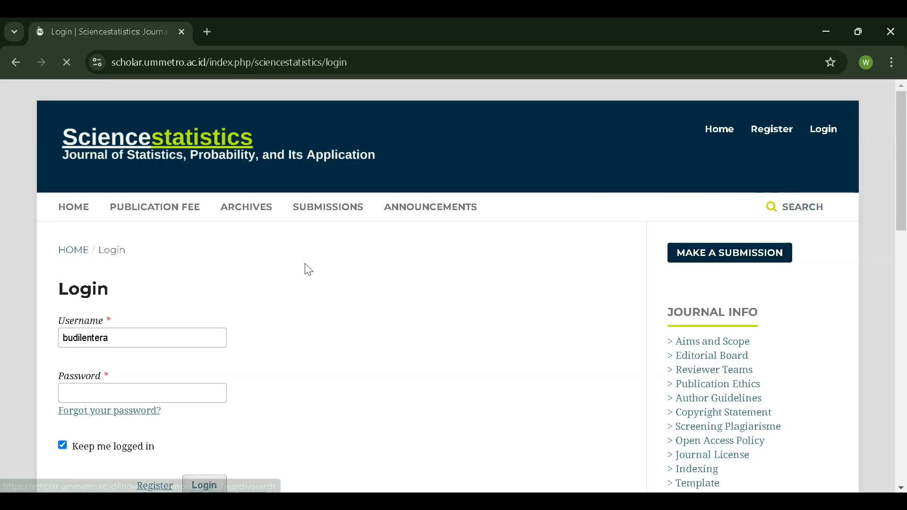
pyautogui.click(216, 157)
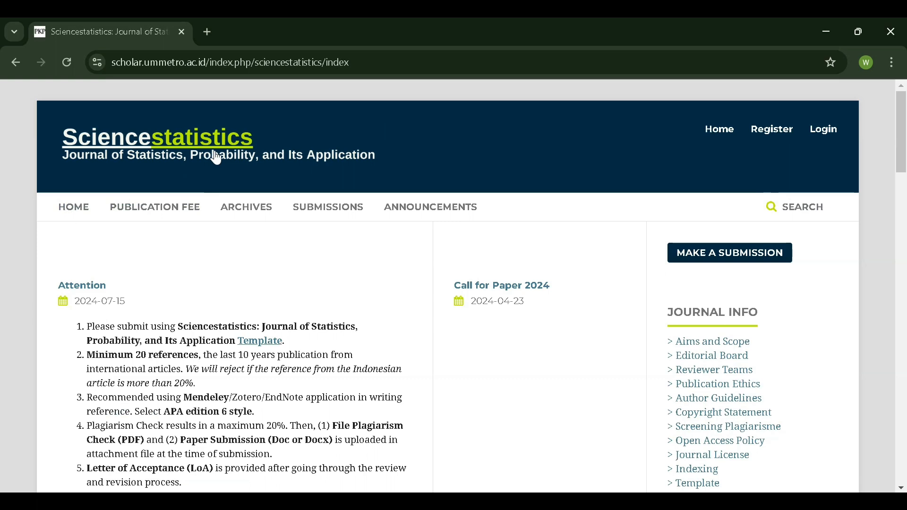